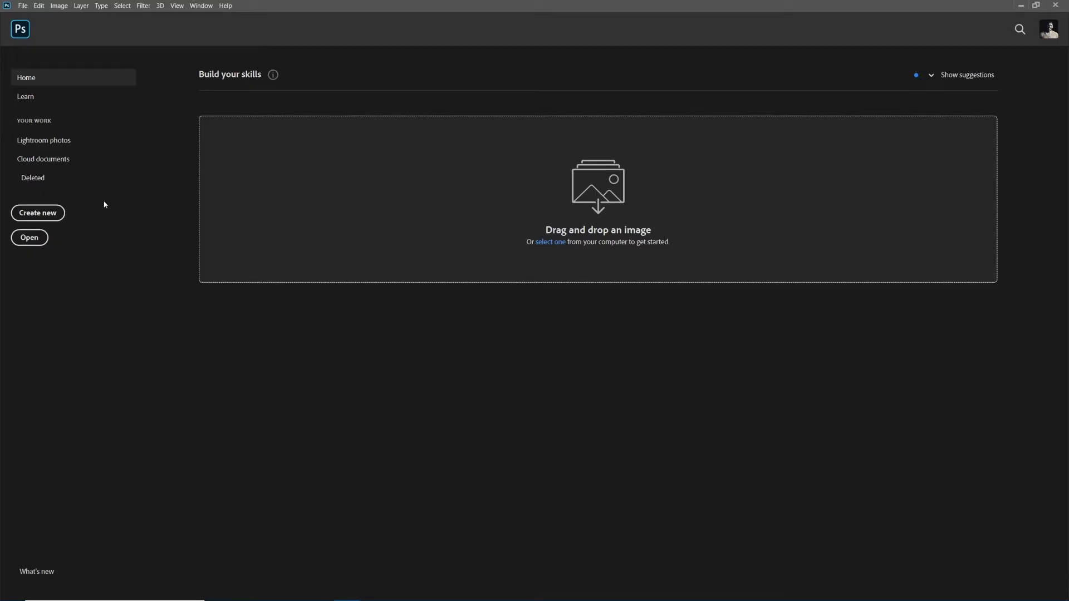
- Open the New Document dialog, move it up-left, and browse Photo then Print presets to Letter
left_click(47, 216)
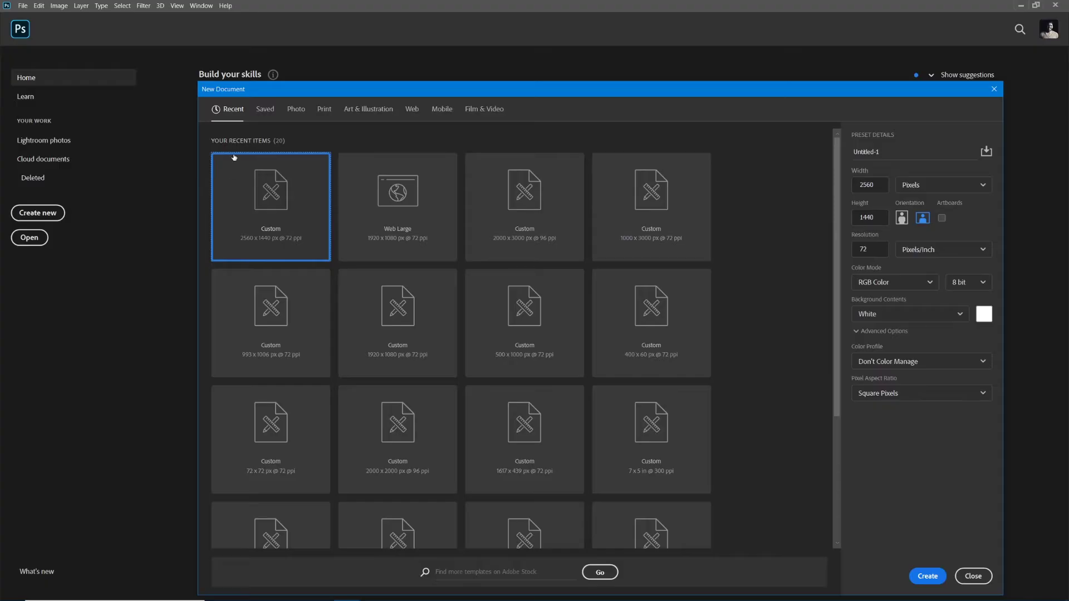
left_click_drag(278, 91, 233, 56)
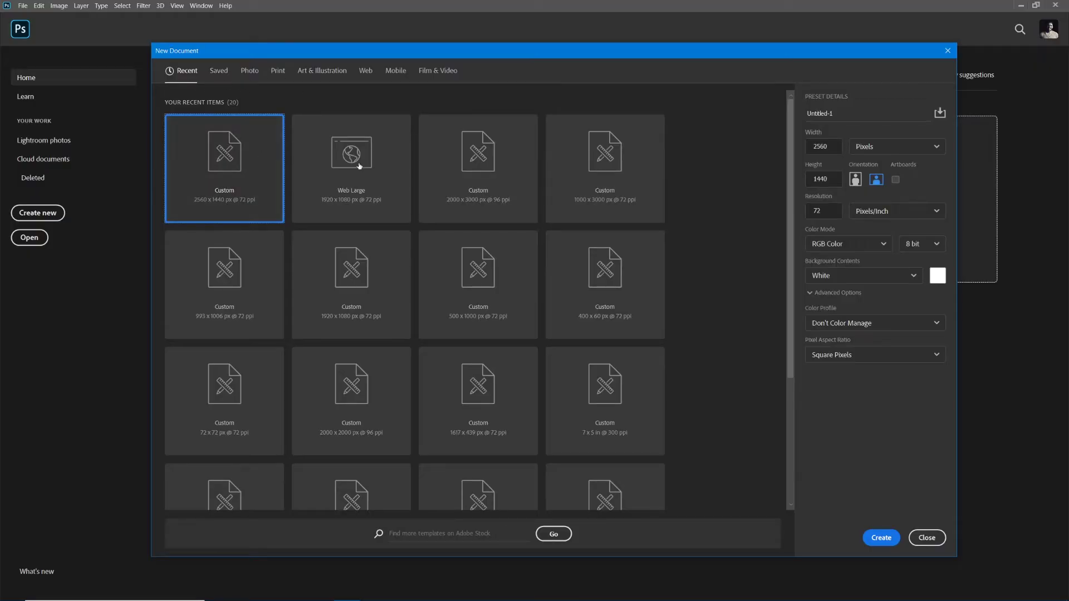
left_click(250, 73)
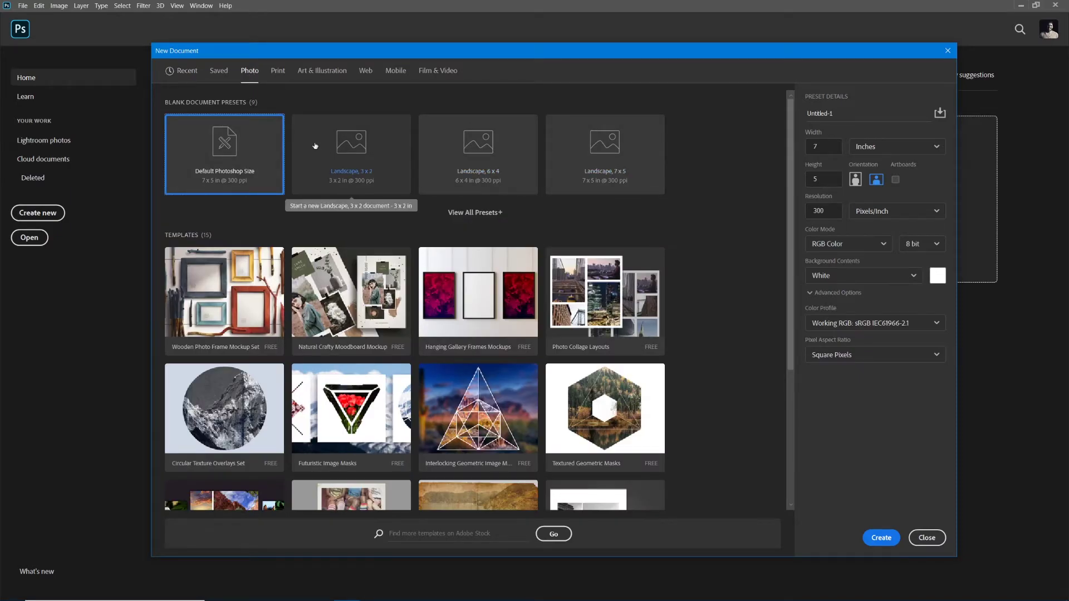
left_click(278, 73)
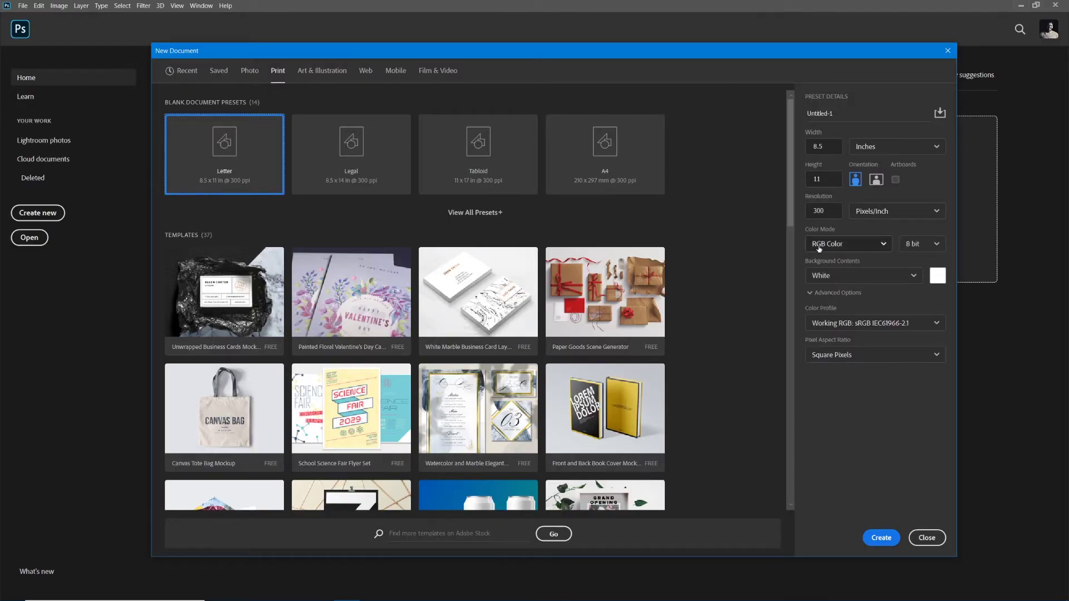
- Keep Color Mode at RGB Color and switch to the Web presets (1366 × 768 px, 72 ppi)
left_click(846, 249)
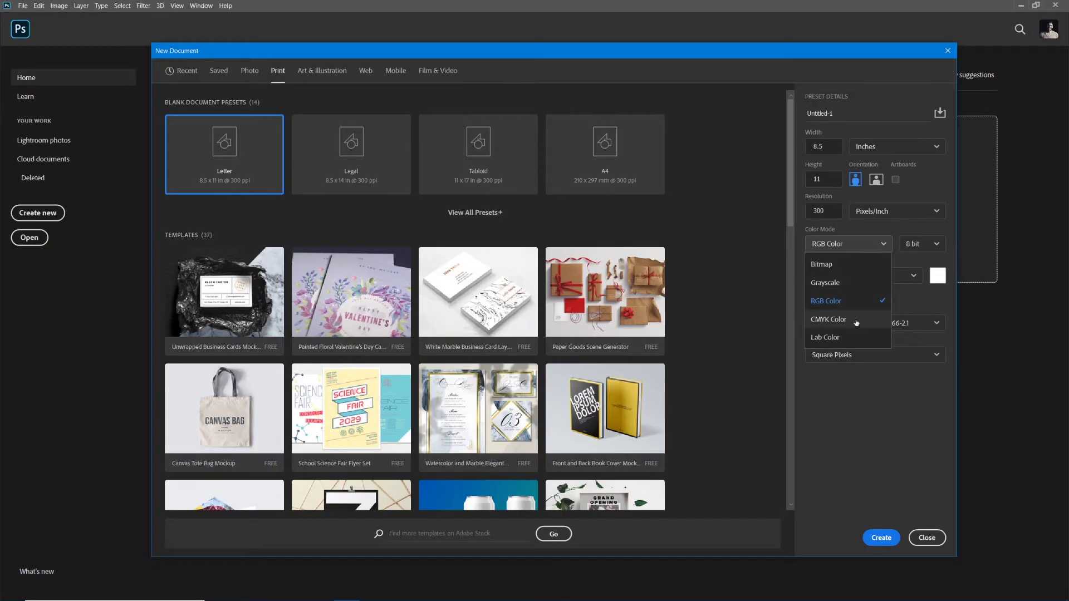
left_click(877, 247)
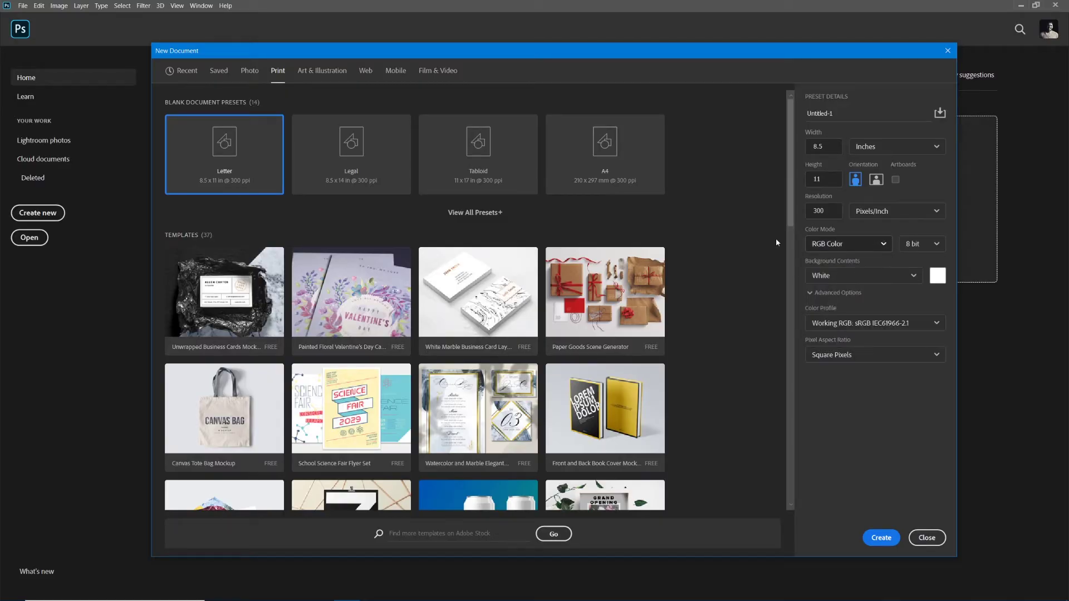
left_click(367, 74)
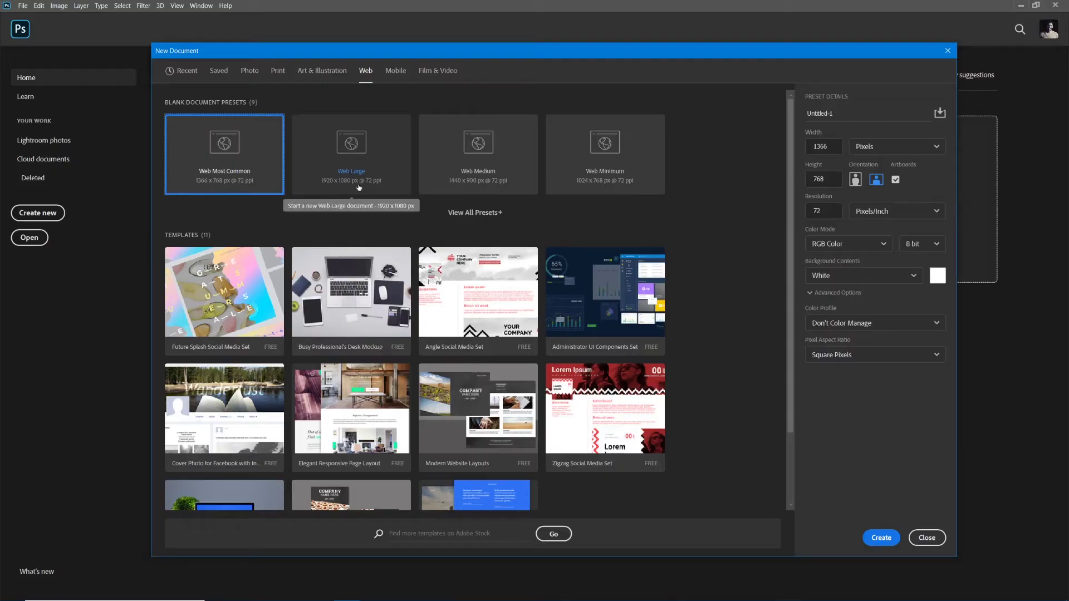
- Choose the Web Large preset at 1920 × 1080 px, 72 ppi, after briefly revisiting Print
left_click(369, 150)
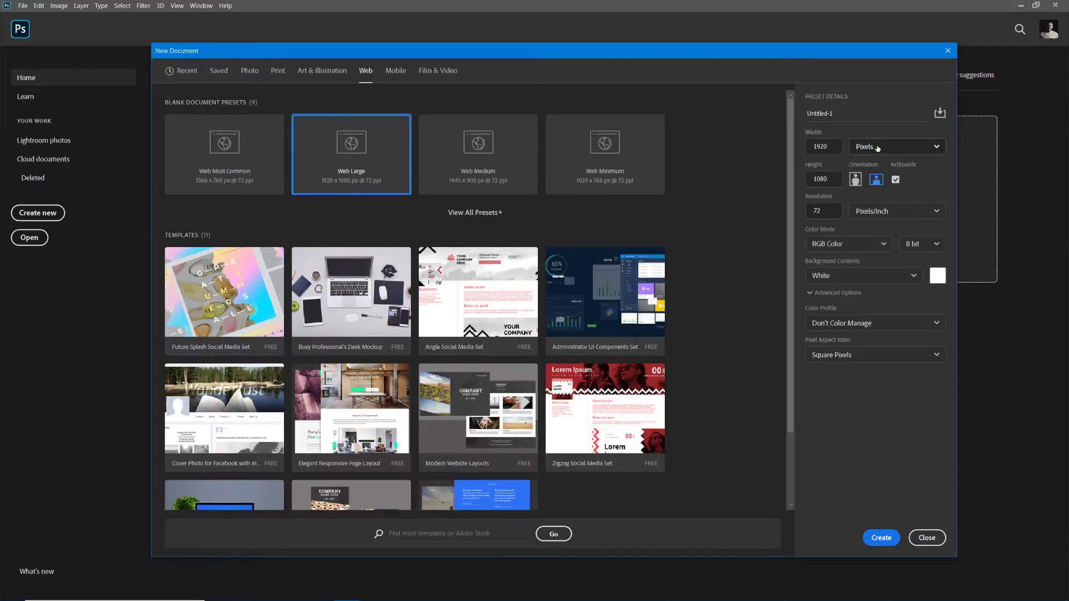
left_click(277, 74)
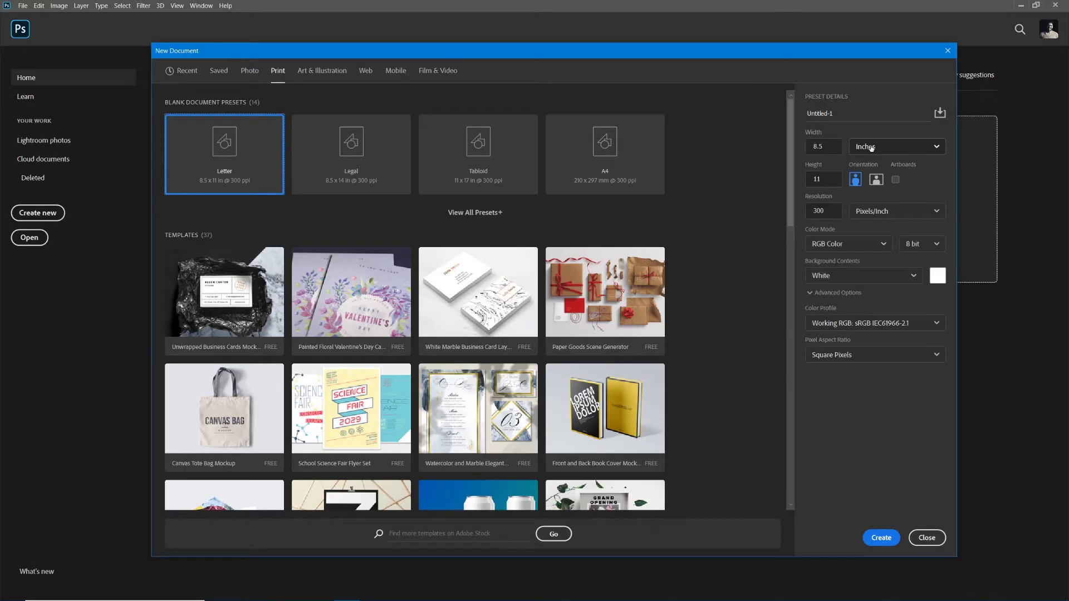
left_click(365, 74)
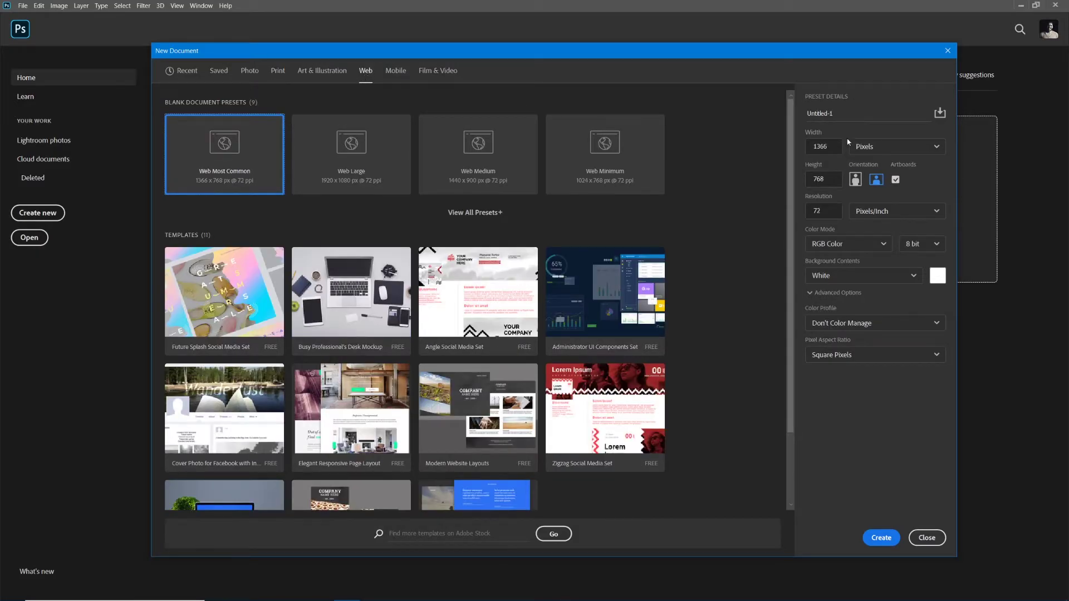
left_click(372, 152)
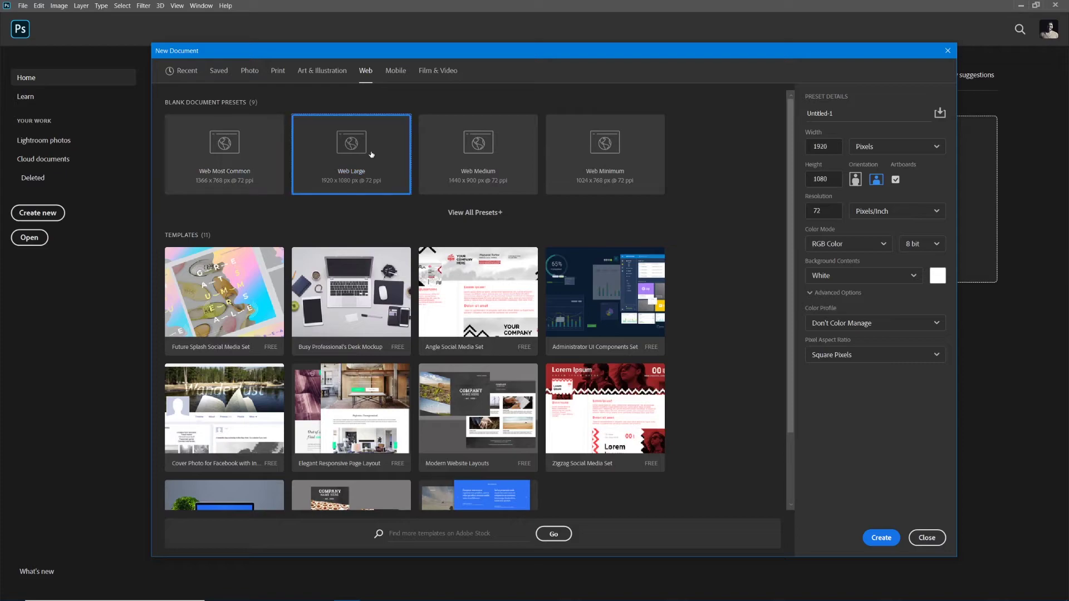
- Switch the size units to Inches and try entering width 1920 and height 18080
left_click(897, 146)
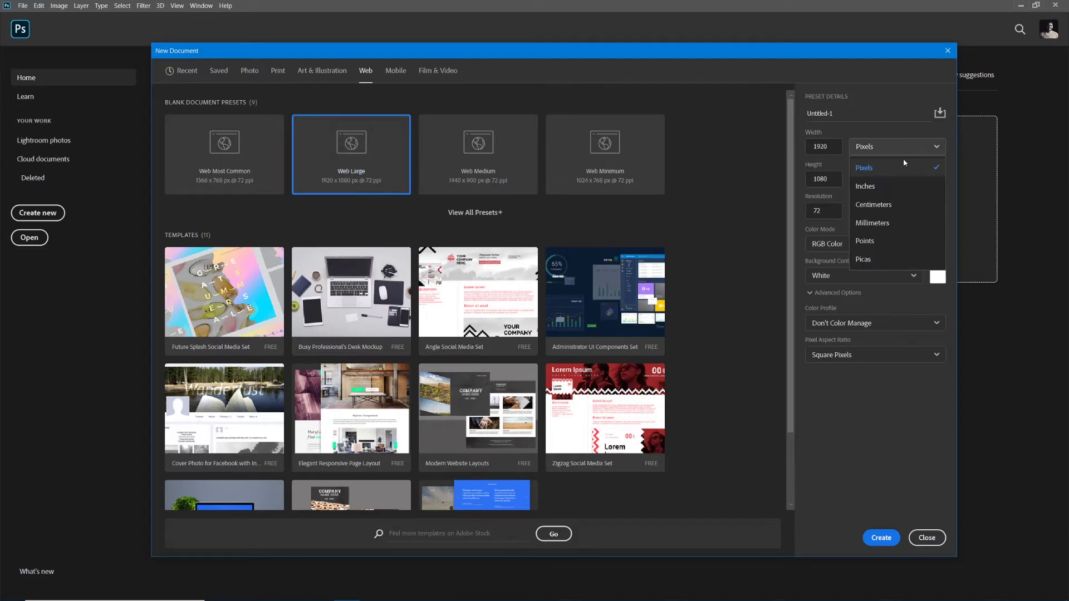
left_click(896, 189)
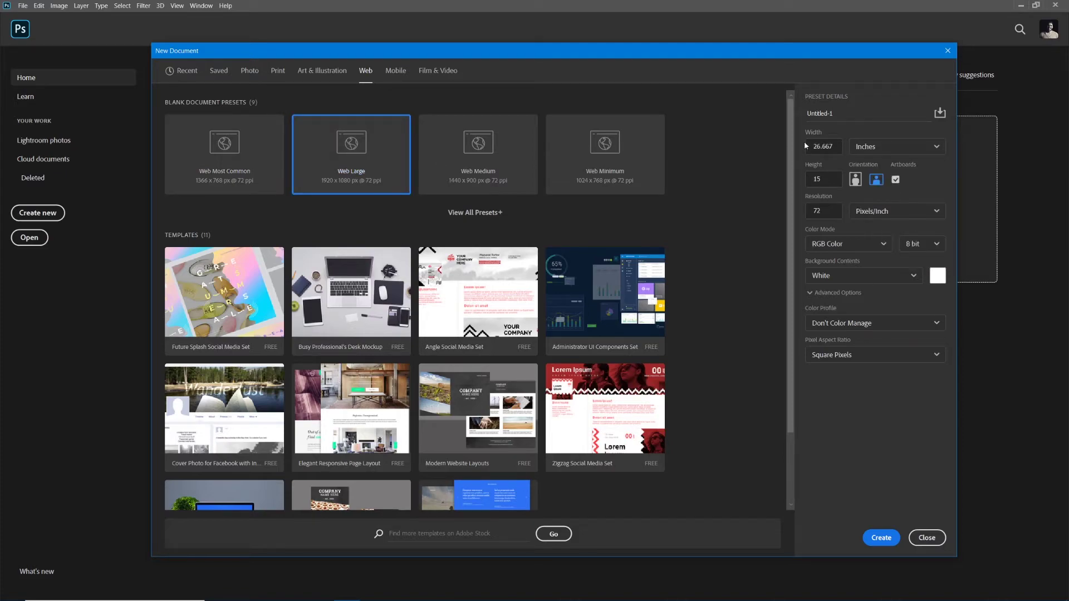
left_click_drag(836, 146, 817, 147)
type("1920")
key("Tab")
type("18")
type("080")
- Return units to Pixels, enter 1920 × 1080, choose landscape orientation and create the document
left_click(891, 146)
left_click(872, 168)
left_click(824, 146)
type("1920")
left_click(835, 178)
type("1080")
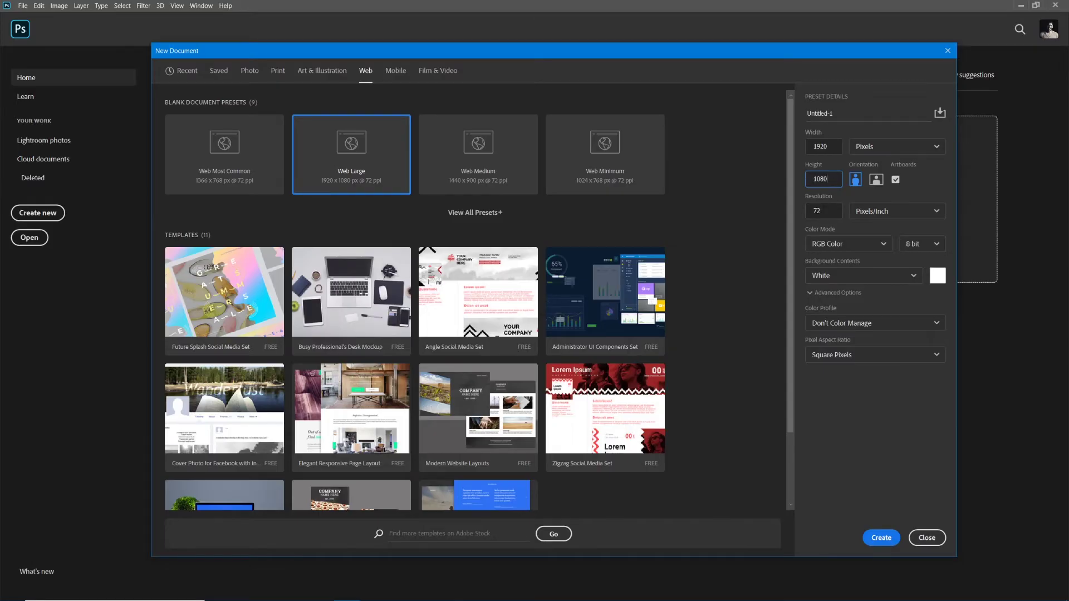
left_click(878, 223)
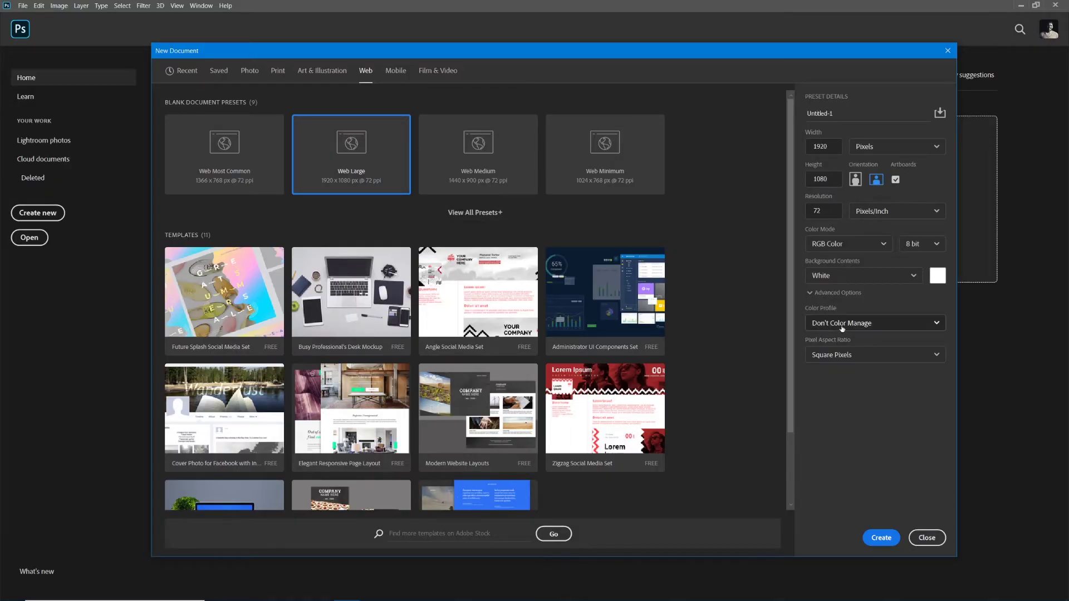
left_click(882, 538)
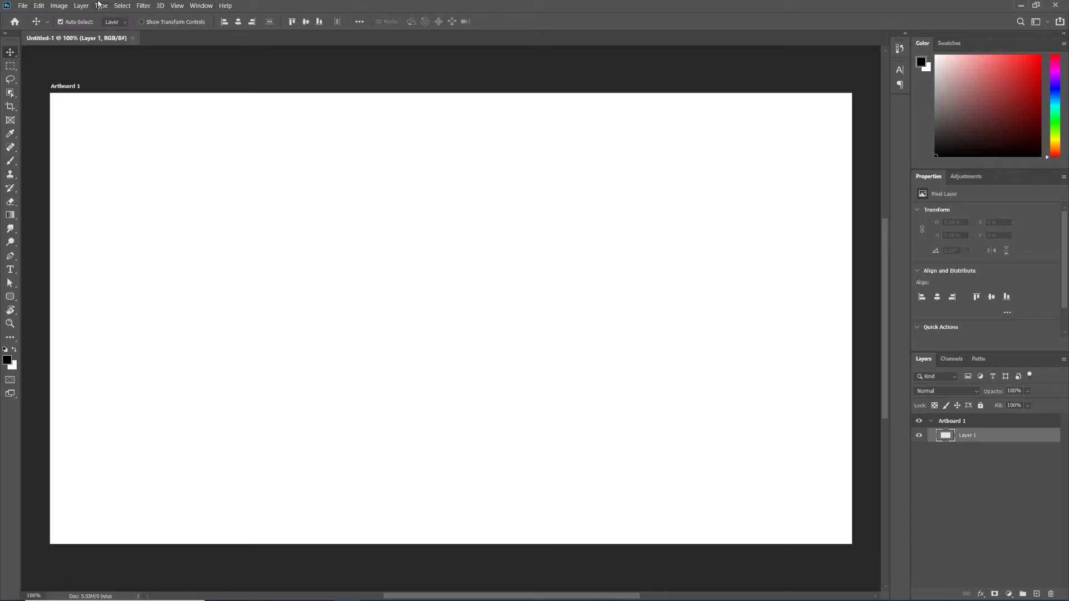
- Open the File menu once the blank Artboard 1 document appears
left_click(23, 7)
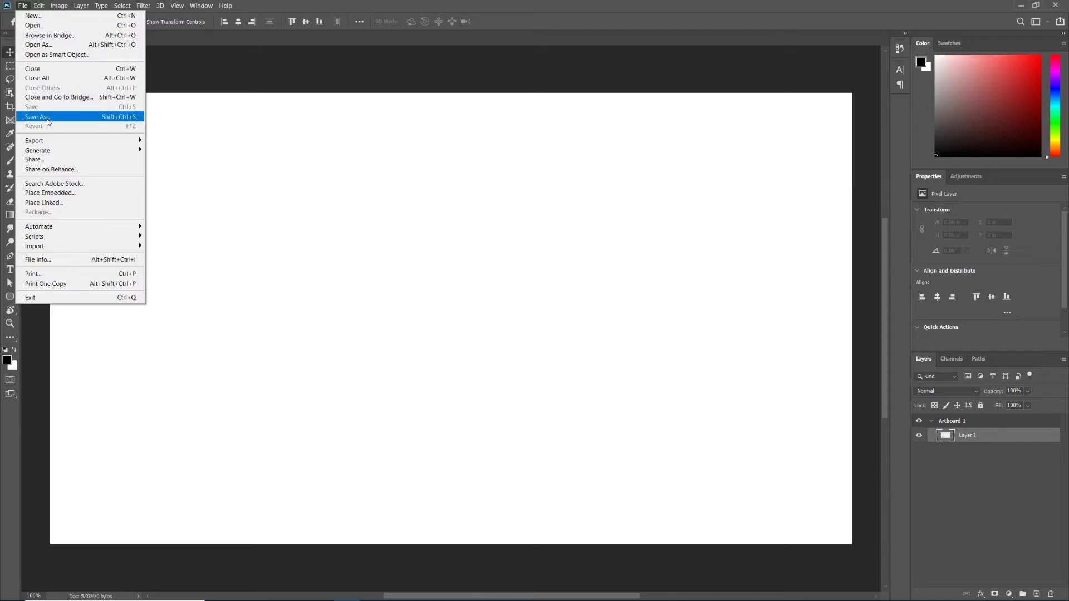
- Close the File menu, look through the Edit, Image and Layer menus, then dismiss them
left_click(23, 8)
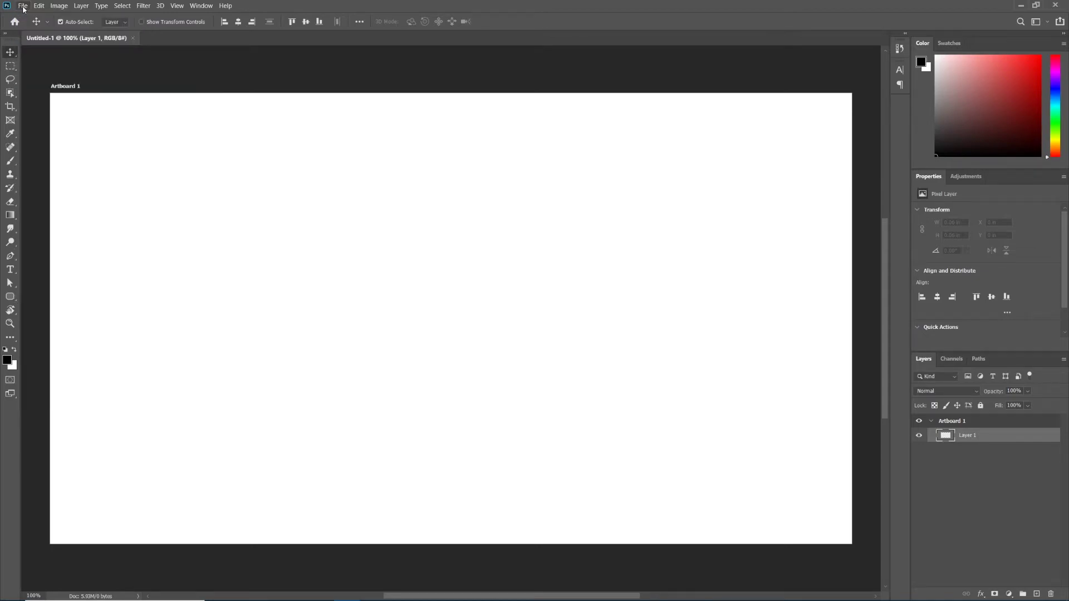
left_click(39, 6)
left_click(83, 6)
- Cycle through the toolbar tools from Lasso to Clone Stamp, then return to Rectangular Marquee
left_click(11, 79)
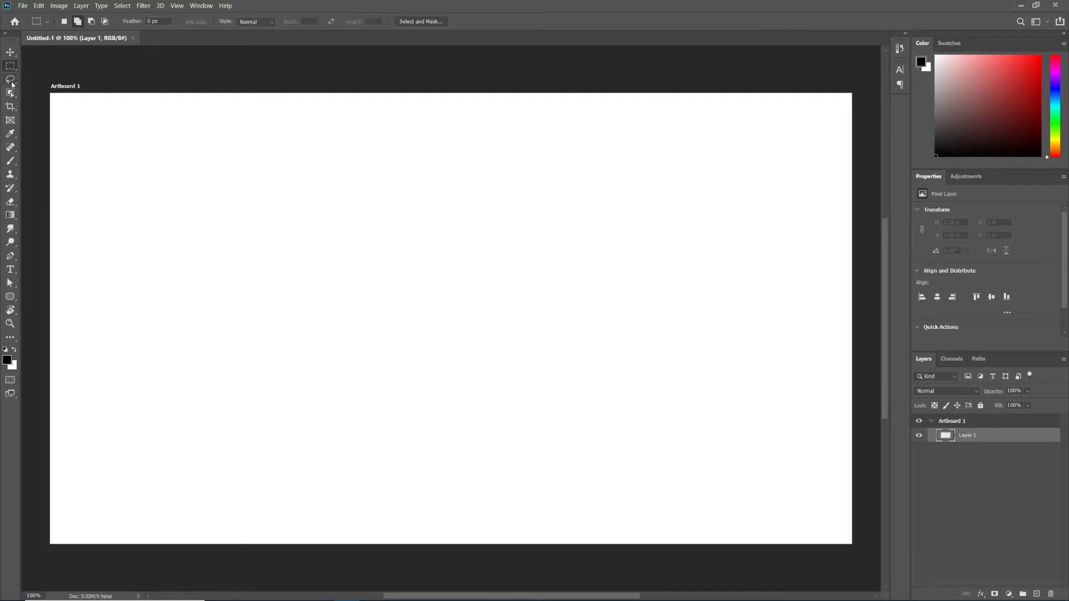
left_click(10, 93)
left_click(10, 107)
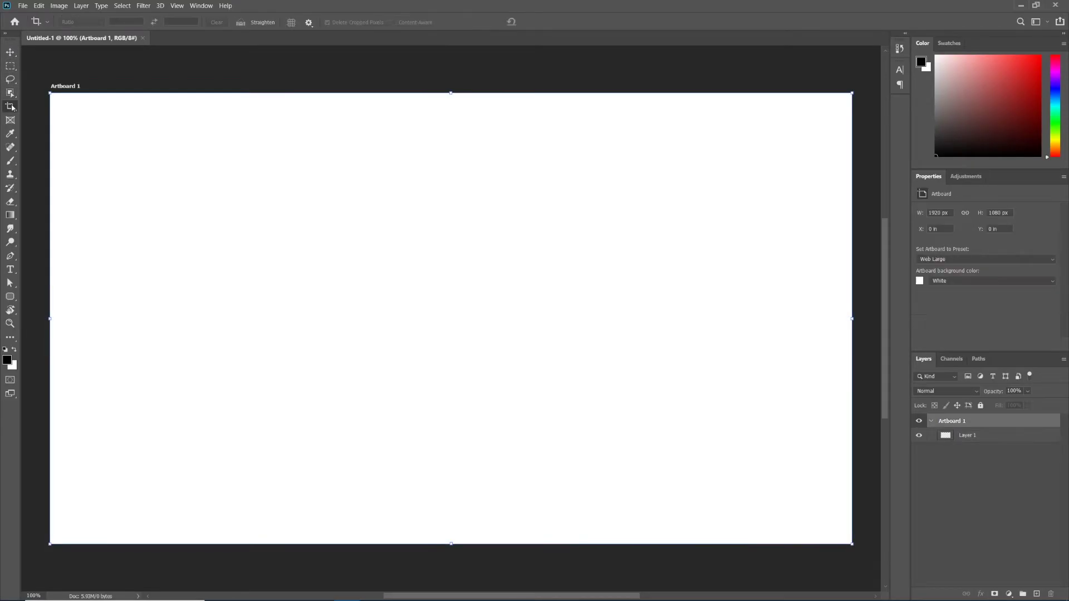
left_click(11, 120)
left_click(10, 133)
left_click(10, 147)
left_click(9, 162)
left_click(11, 174)
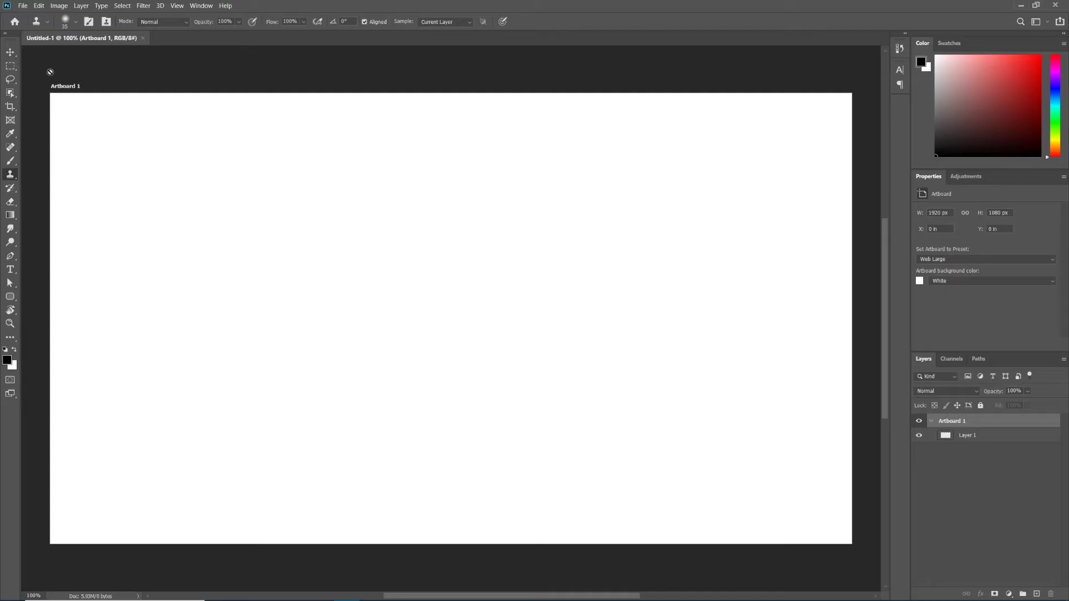
left_click(10, 67)
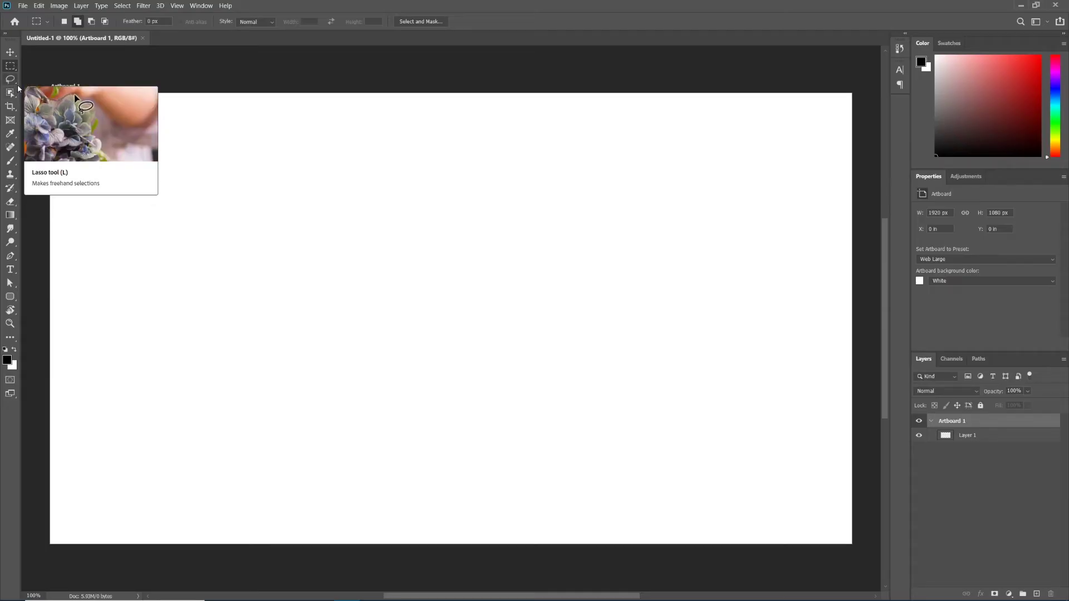
- Show the Lasso, Object Selection, Eyedropper, Spot Healing and Gradient variants, then pick Rectangular Marquee with M
left_click(11, 80)
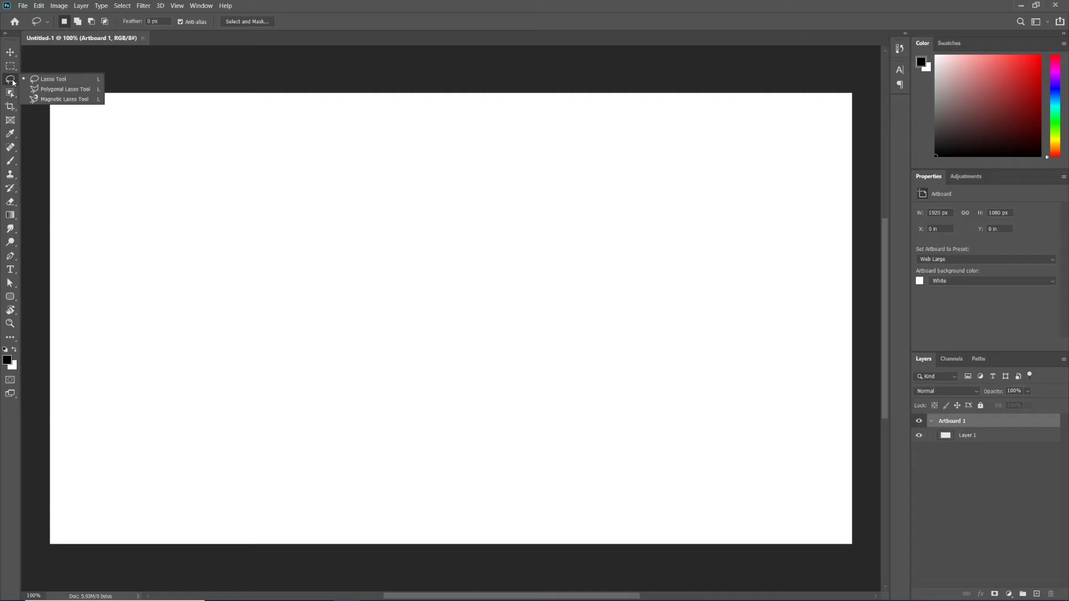
left_click(10, 95)
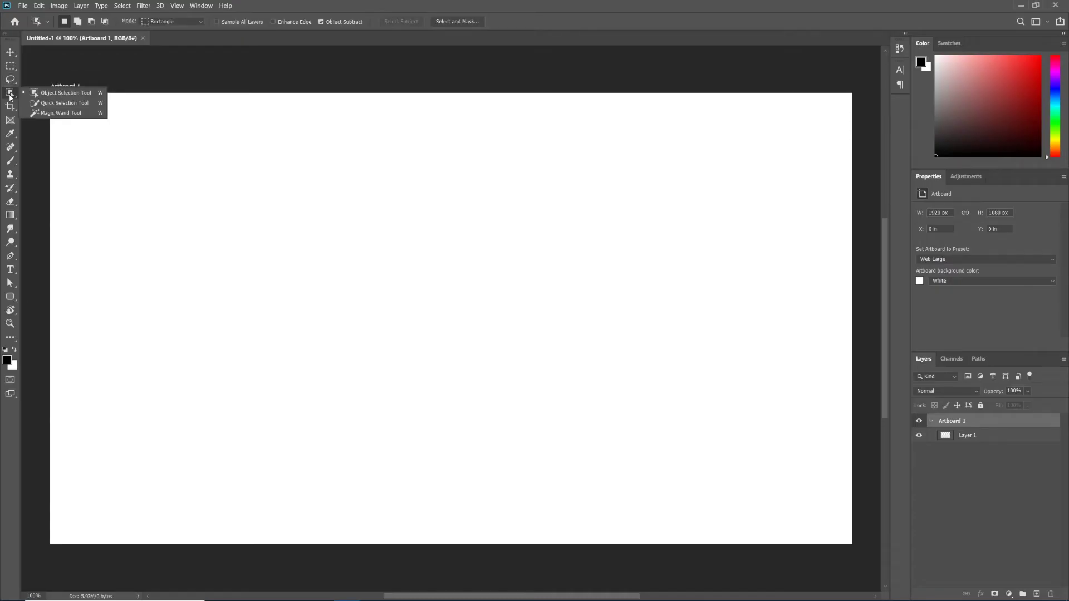
left_click(10, 134)
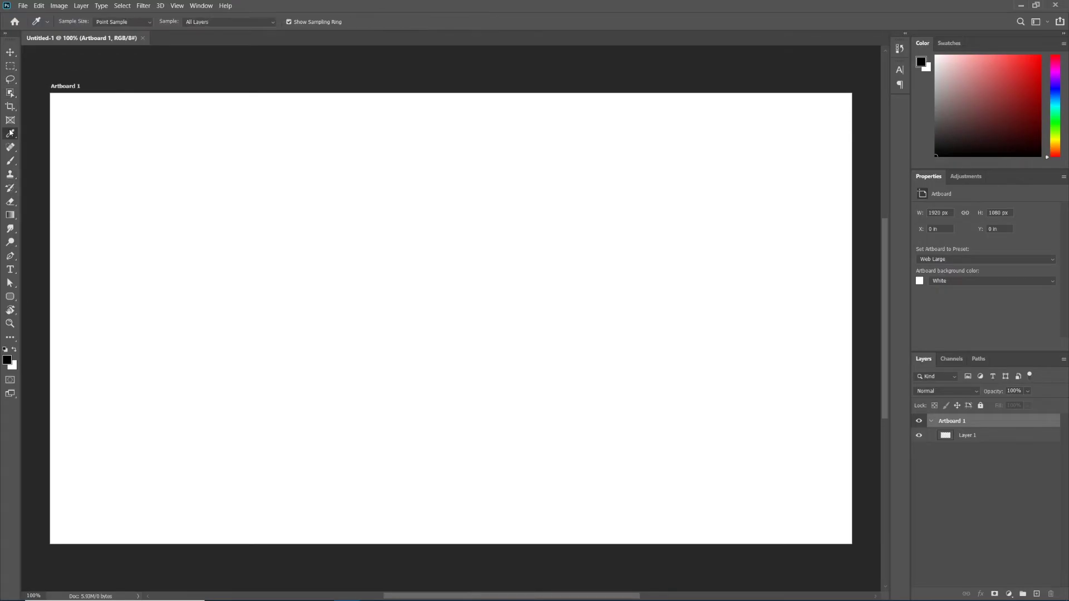
left_click(10, 148)
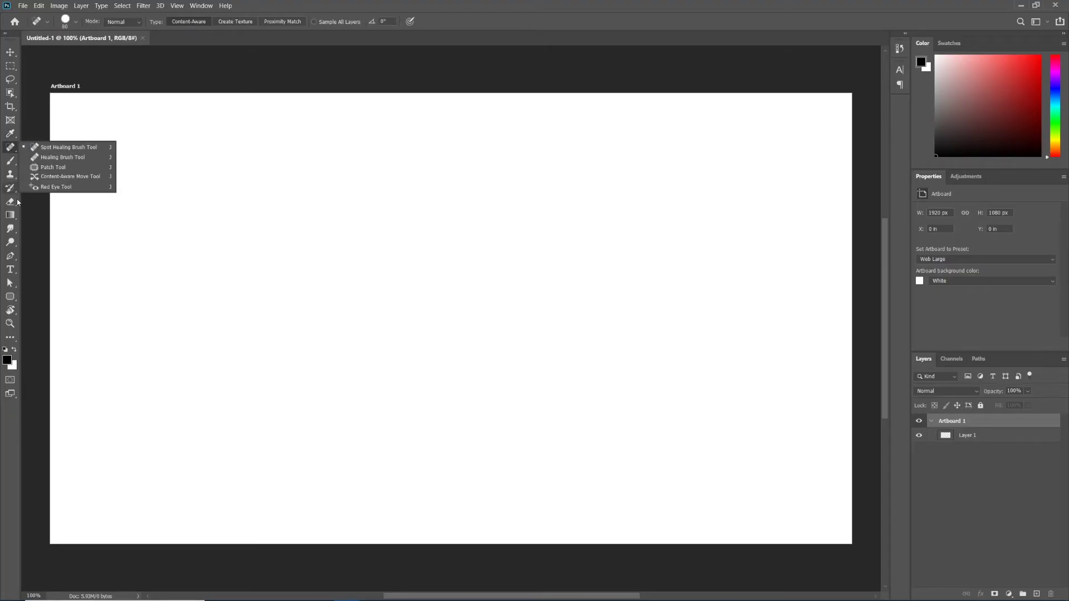
left_click(11, 216)
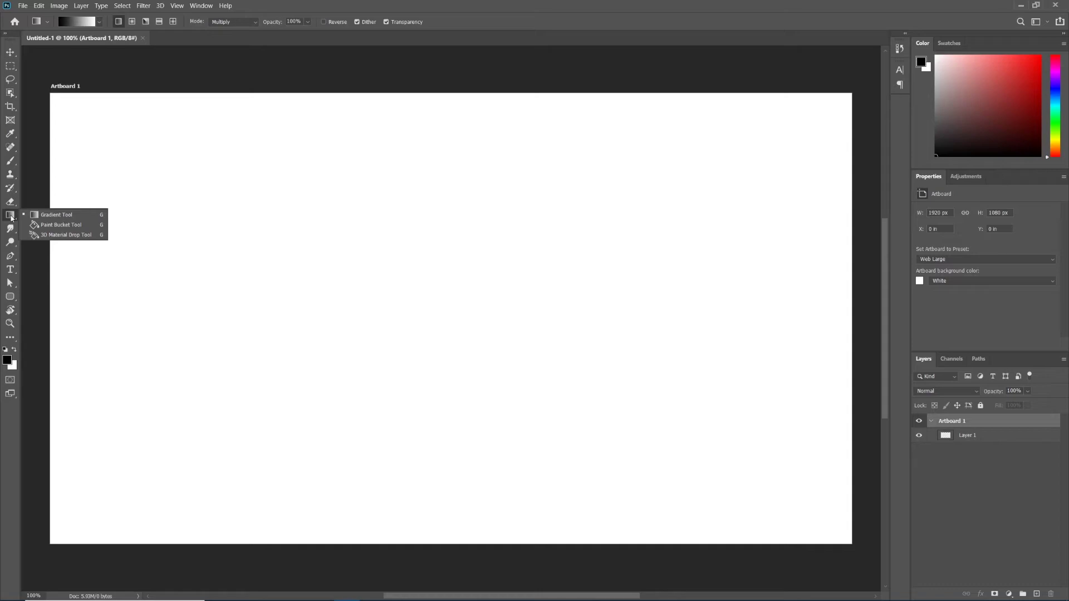
key("m")
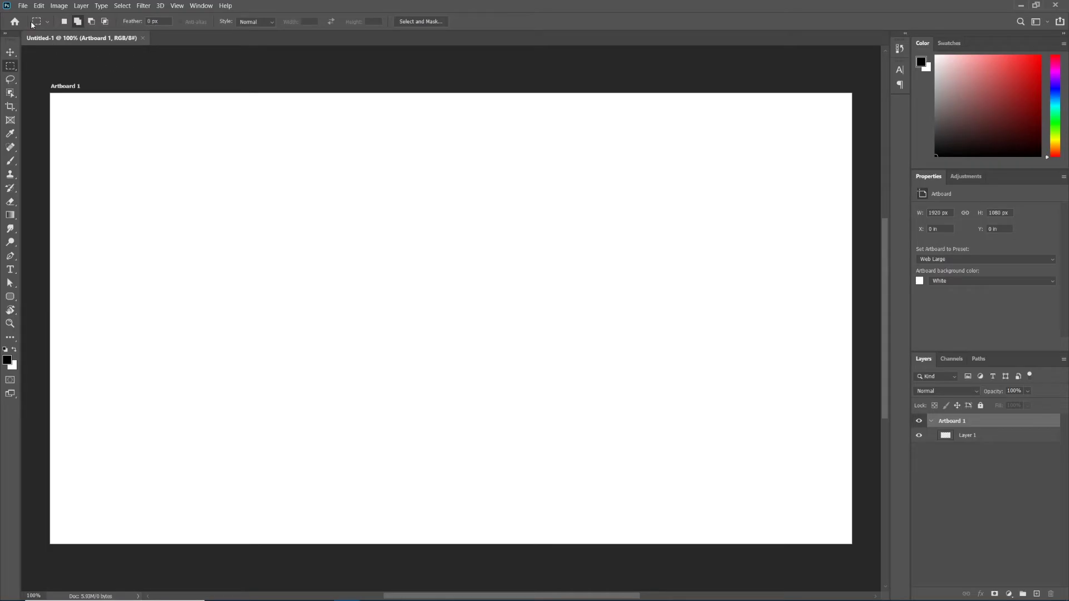
left_click(23, 6)
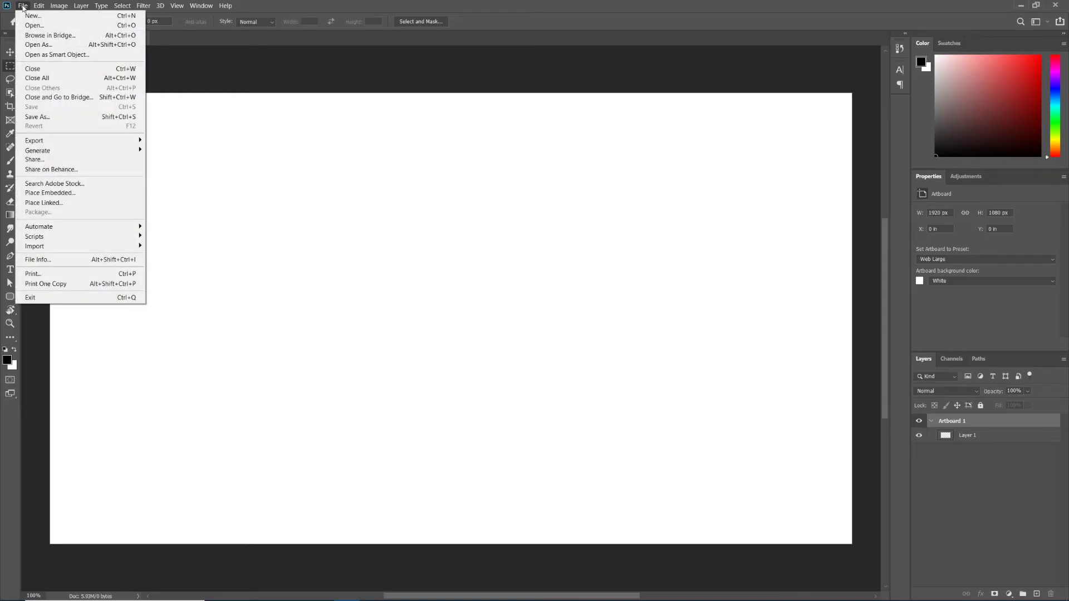
left_click(30, 17)
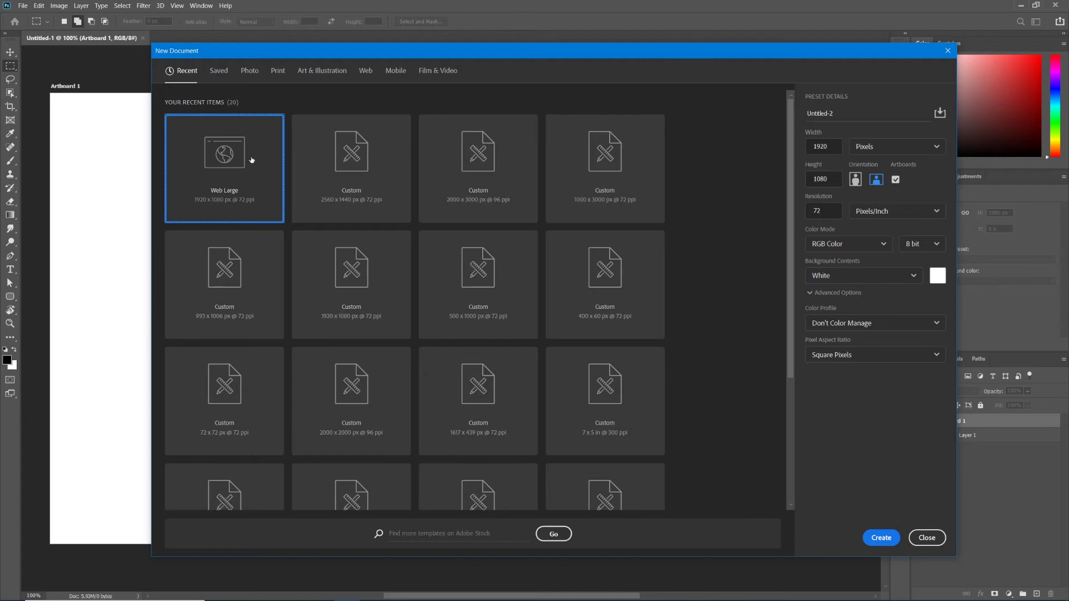
left_click(882, 539)
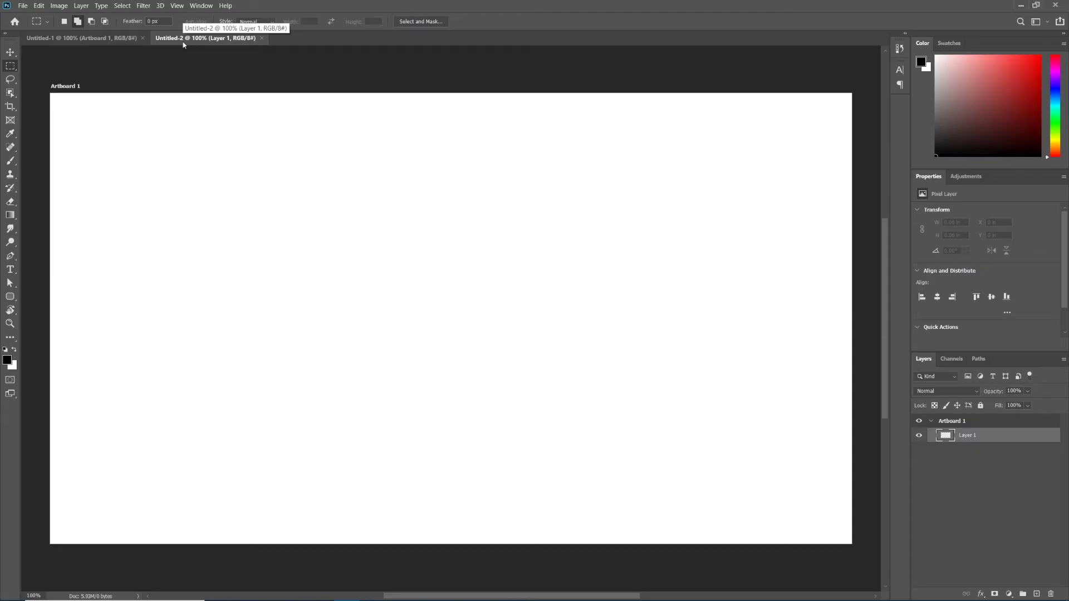
left_click(105, 37)
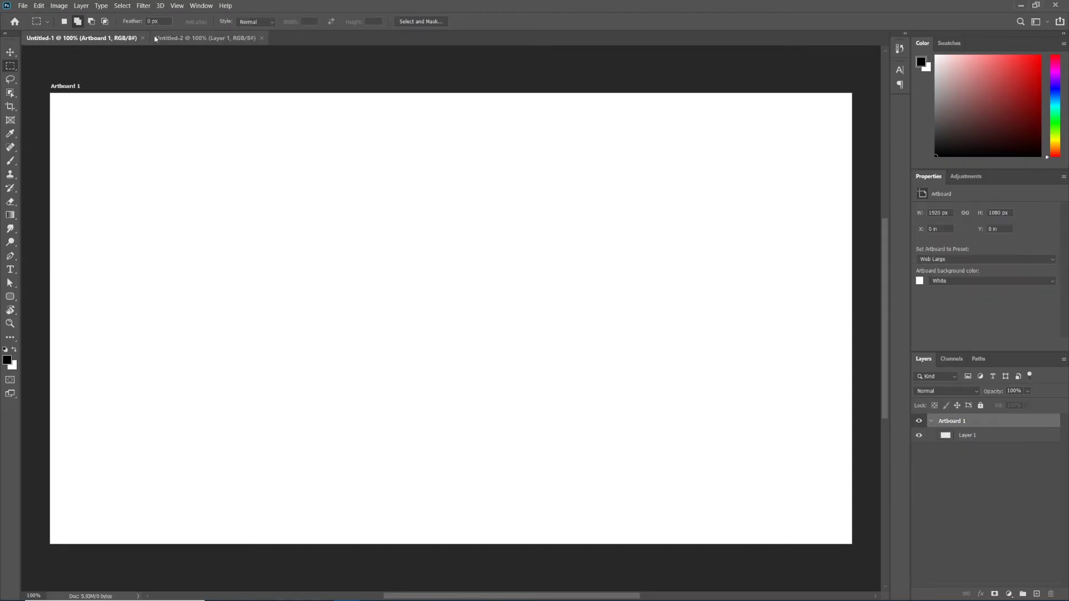
left_click(177, 38)
left_click(113, 38)
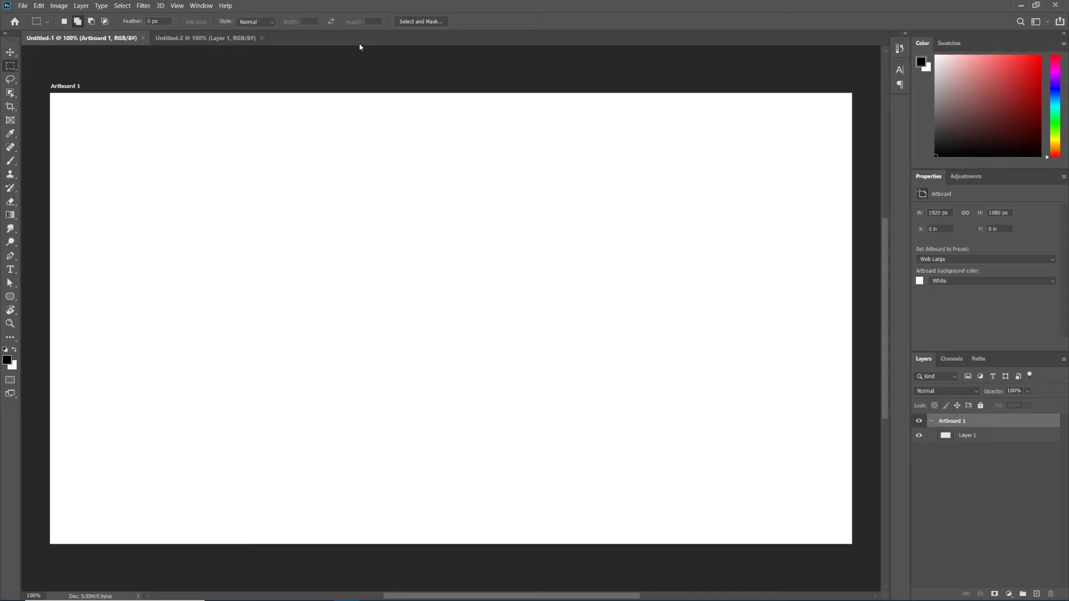
left_click_drag(212, 38, 89, 38)
left_click(173, 38)
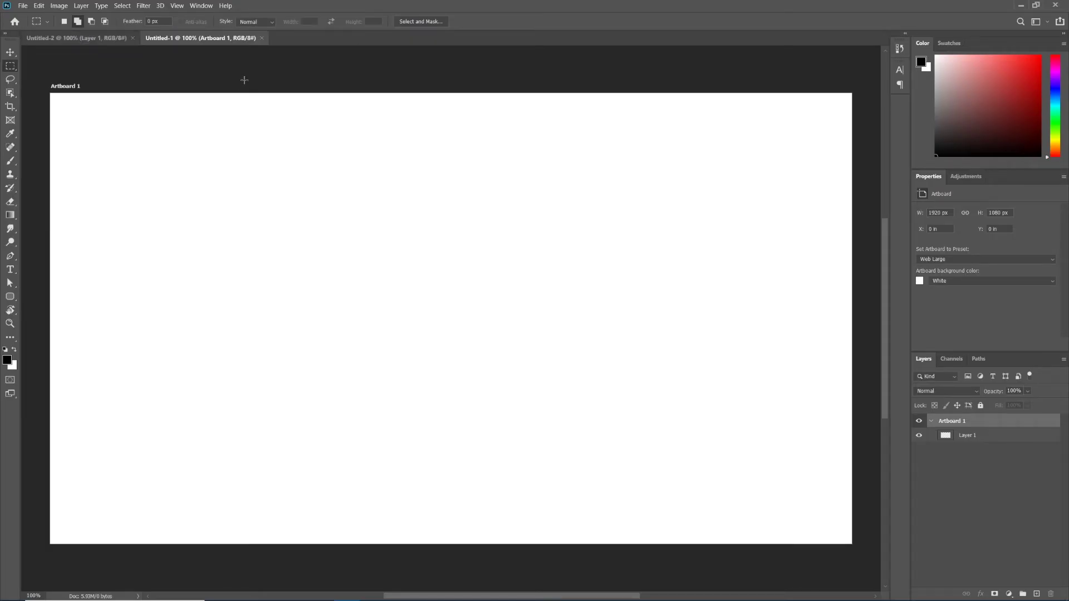
left_click_drag(226, 38, 100, 38)
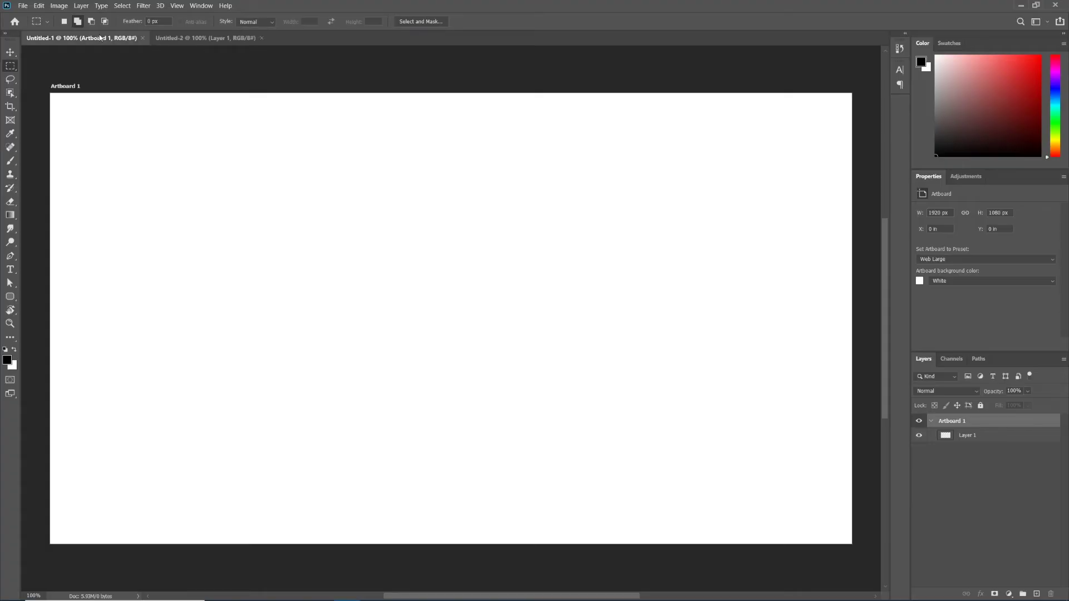
left_click(262, 38)
scroll(396, 327, "down", 5)
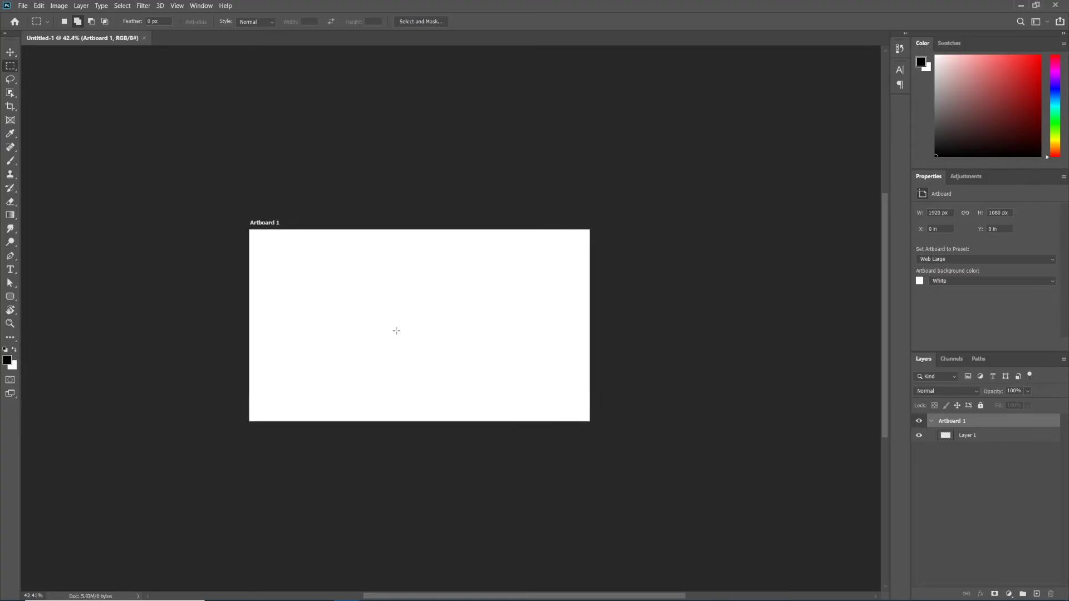
scroll(396, 331, "down", 10)
scroll(396, 331, "down", 10)
scroll(396, 331, "down", 3)
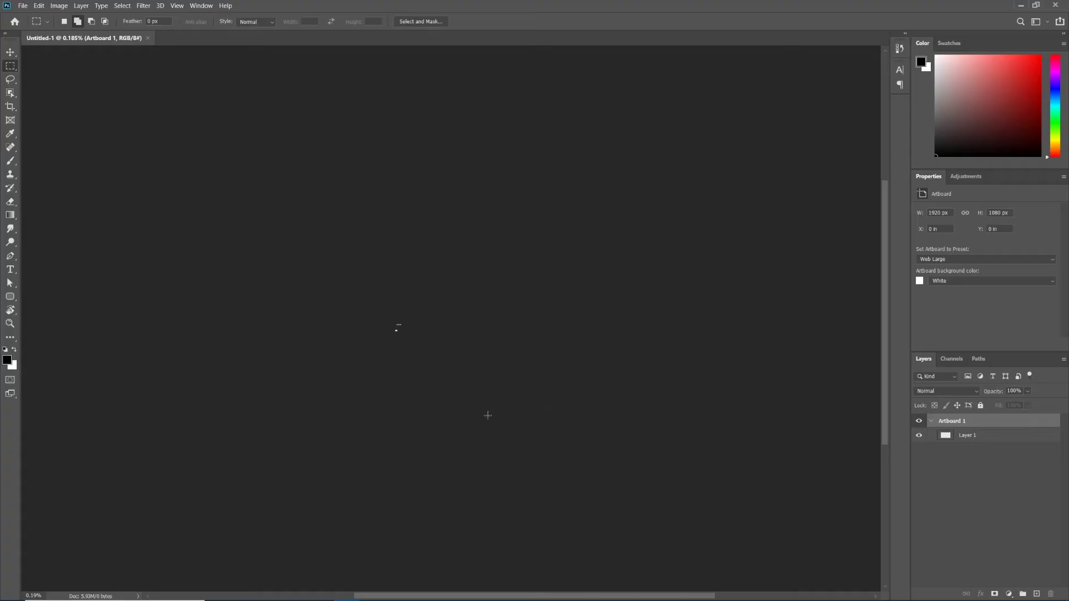
scroll(382, 313, "up", 10)
scroll(372, 306, "up", 10)
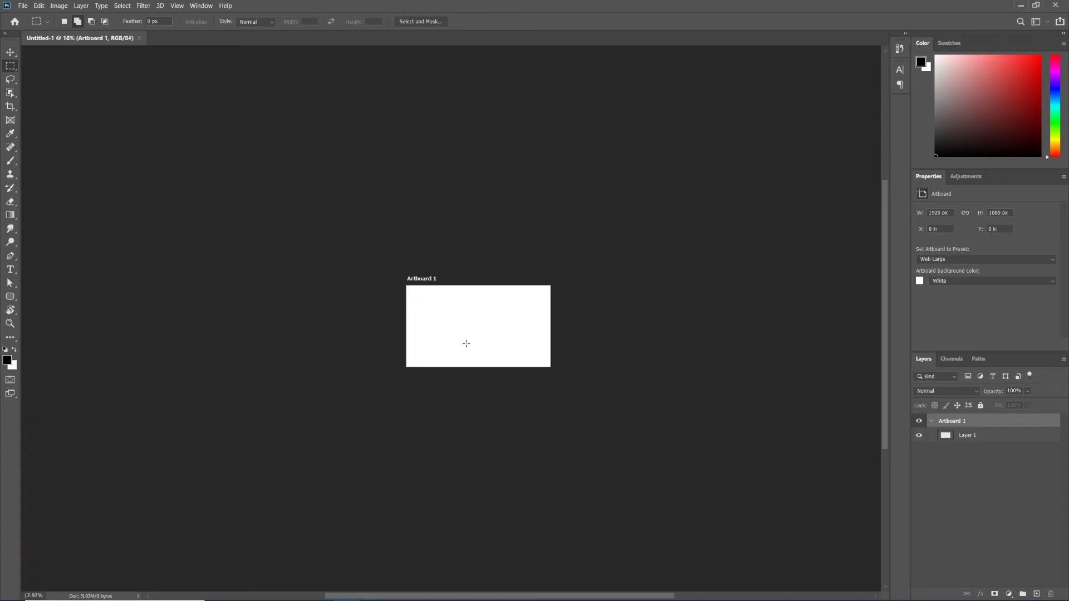
scroll(466, 343, "up", 5)
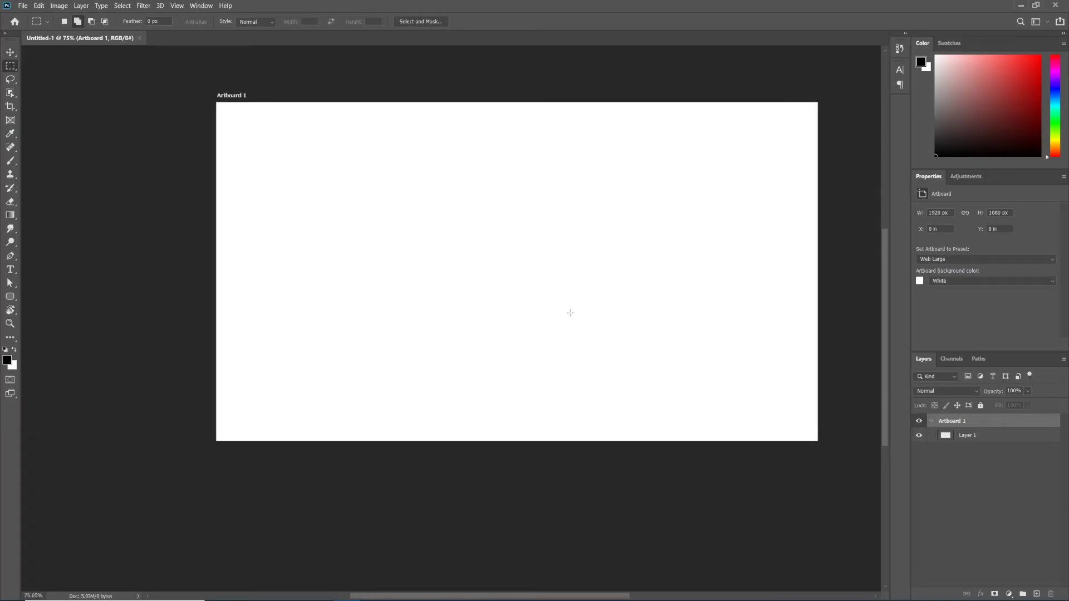
left_click_drag(570, 313, 503, 346)
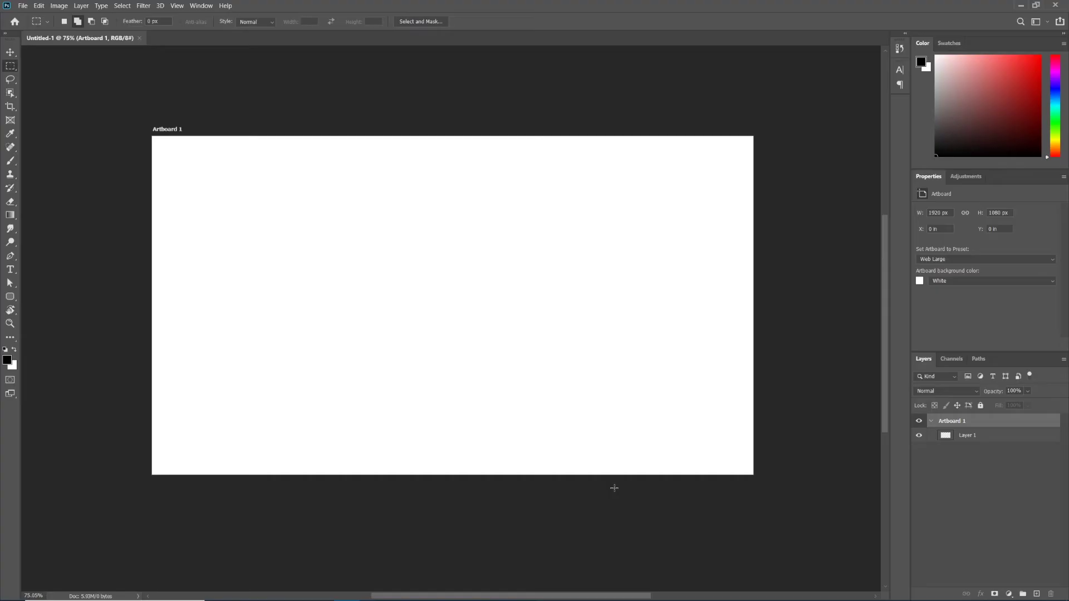
scroll(629, 444, "up", 1)
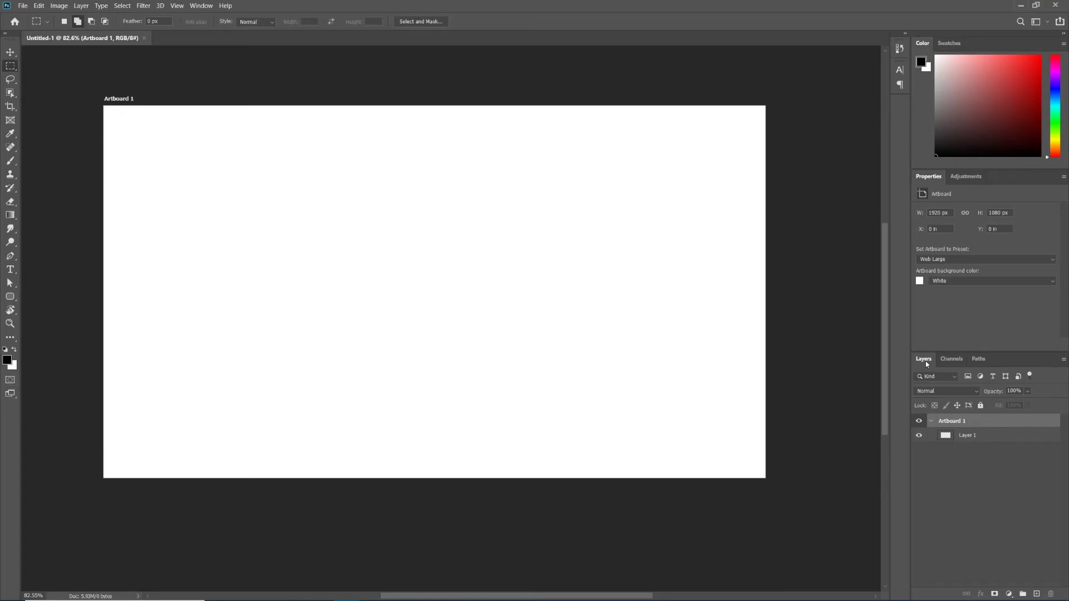
- Select Layer 1 in the Layers panel to show its pixel-layer properties
left_click(964, 435)
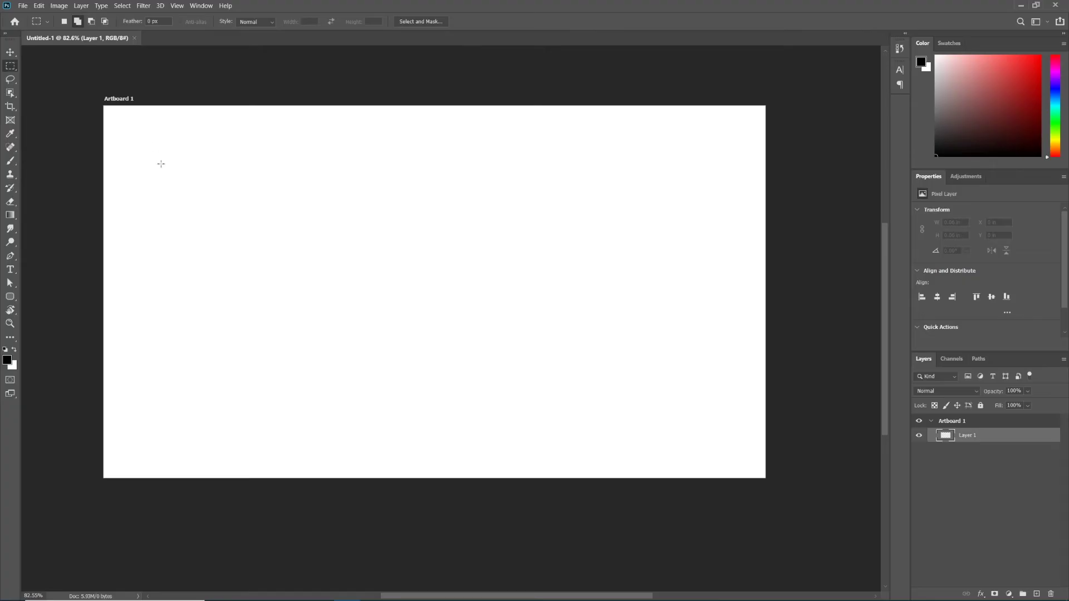
- Activate the Move tool with the V shortcut
key("v")
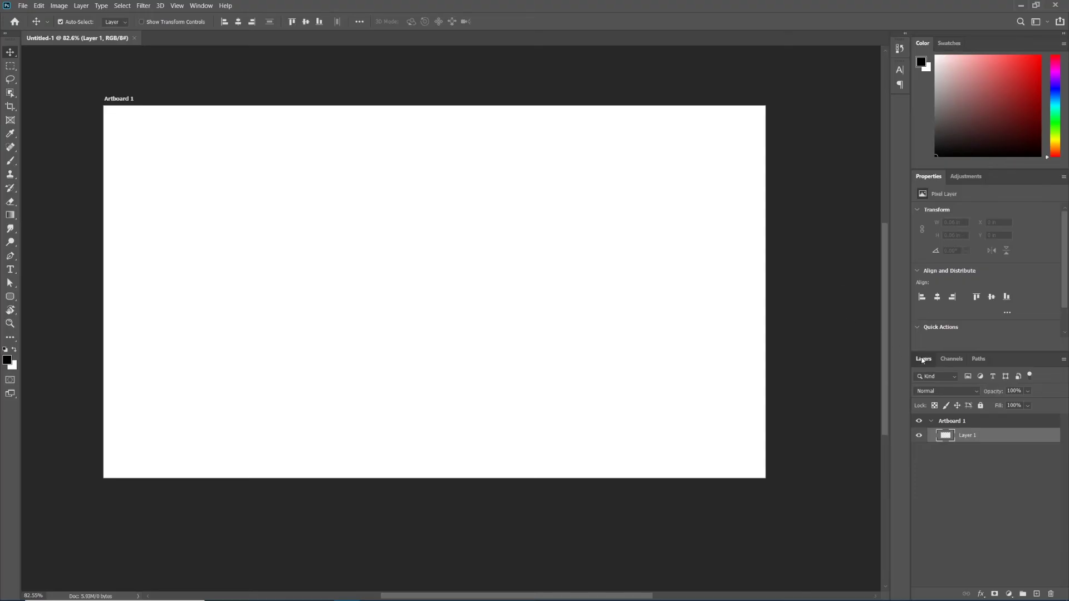
- Undock the Layers, Tools, Color, Properties, Channels, Swatches and Adjustments panels into floating windows
left_click_drag(923, 359, 385, 200)
left_click_drag(457, 219, 592, 83)
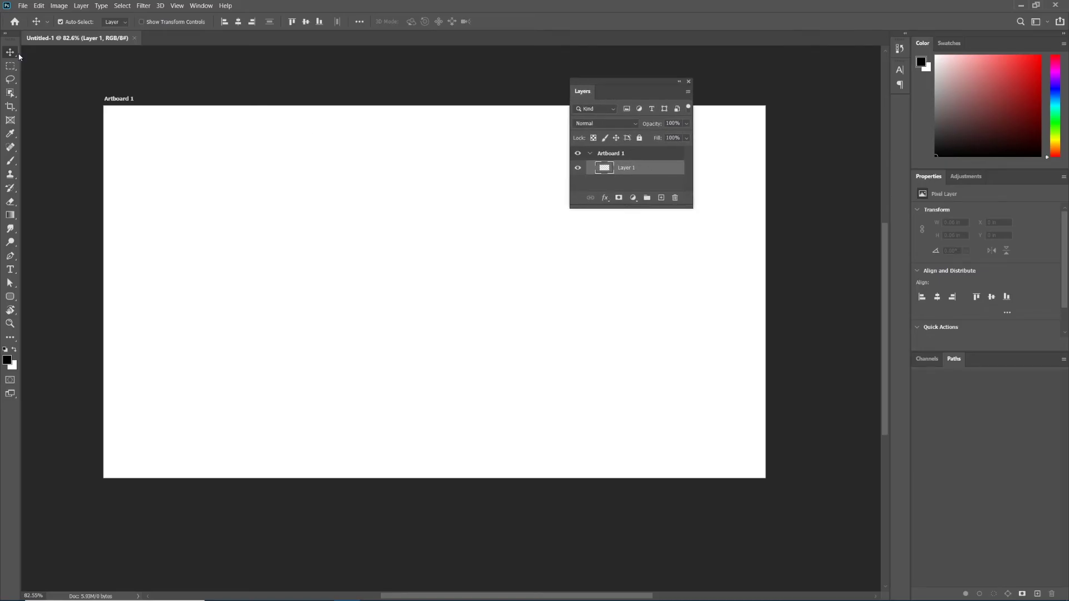
left_click_drag(14, 45, 195, 146)
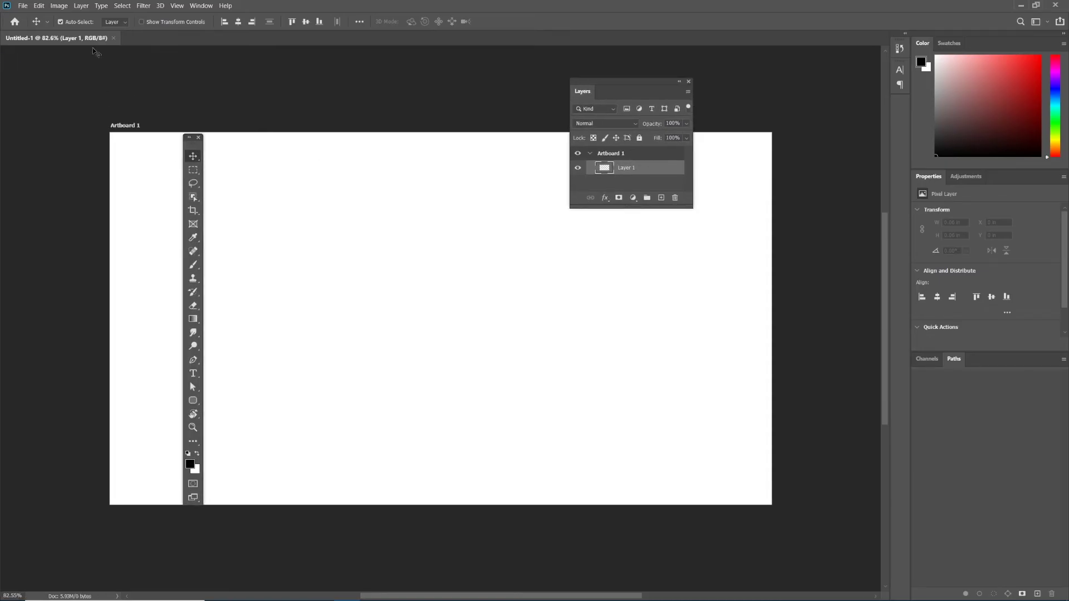
left_click_drag(926, 44, 670, 188)
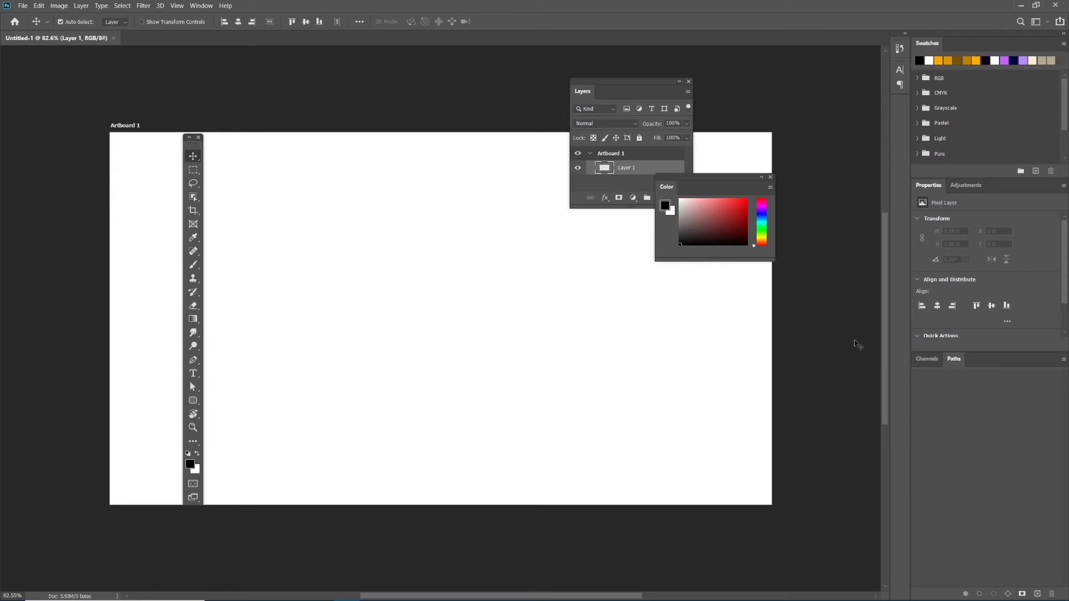
left_click_drag(929, 187, 761, 350)
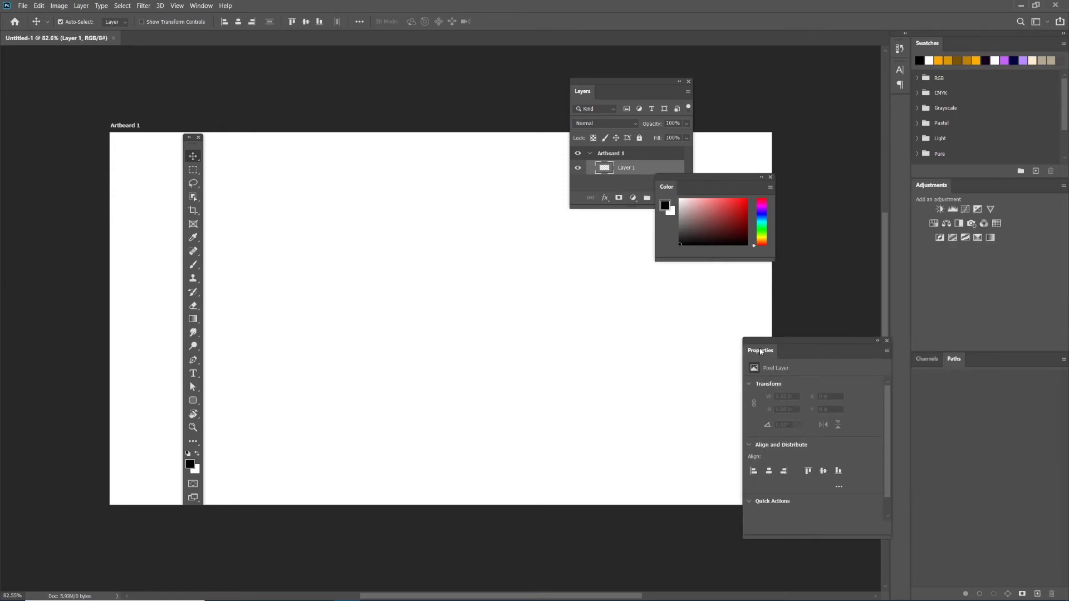
left_click_drag(927, 359, 574, 364)
left_click_drag(927, 43, 455, 159)
left_click_drag(935, 40, 239, 282)
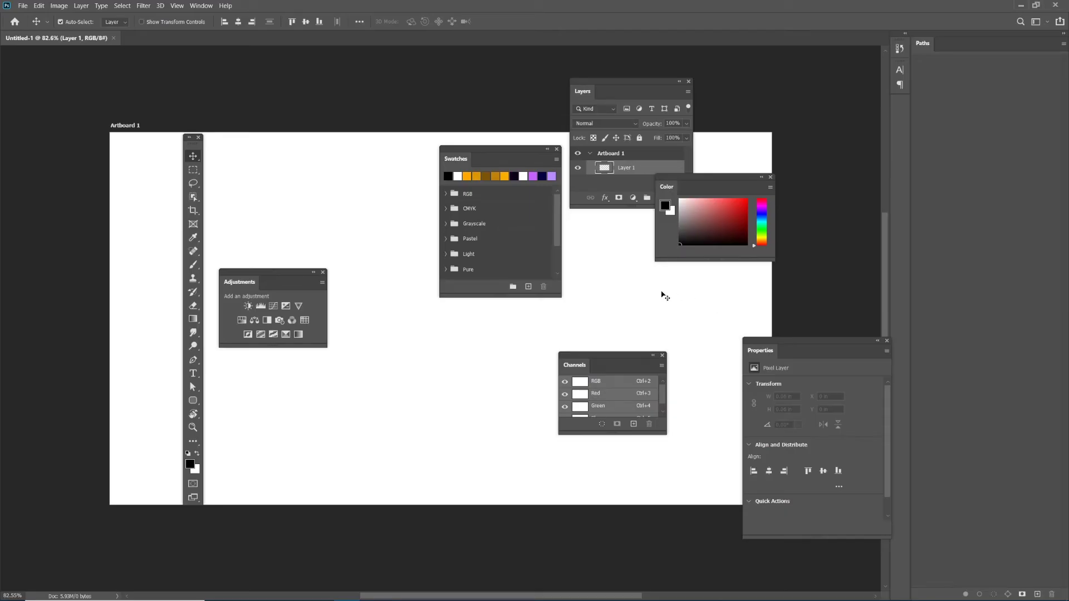
- Close the floating Swatches, Properties, Color, Layers, Channels, Adjustments and Tools panels
left_click(557, 149)
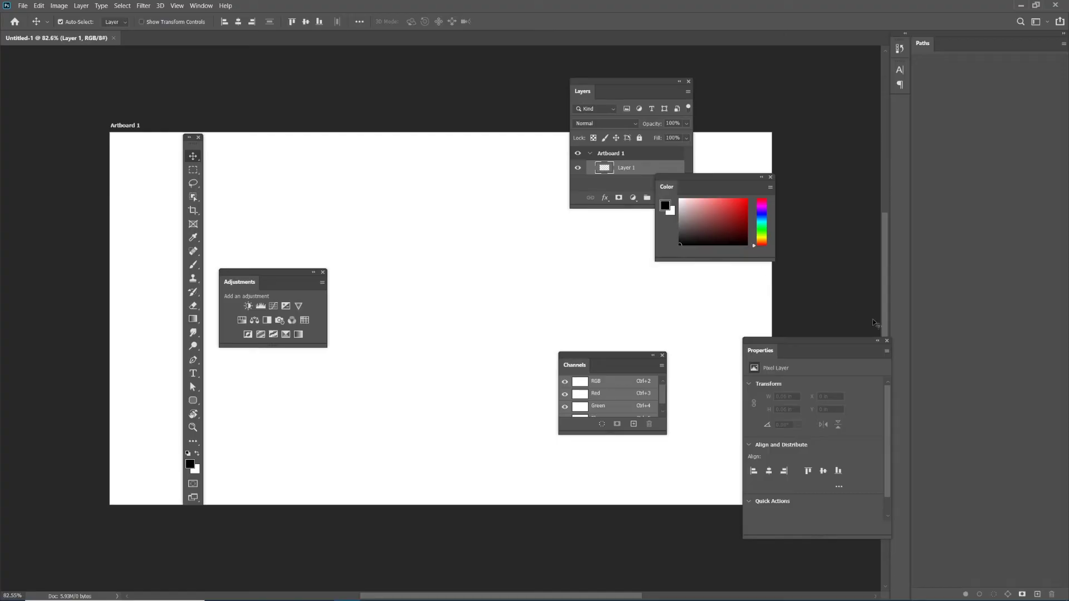
left_click(887, 340)
left_click(771, 177)
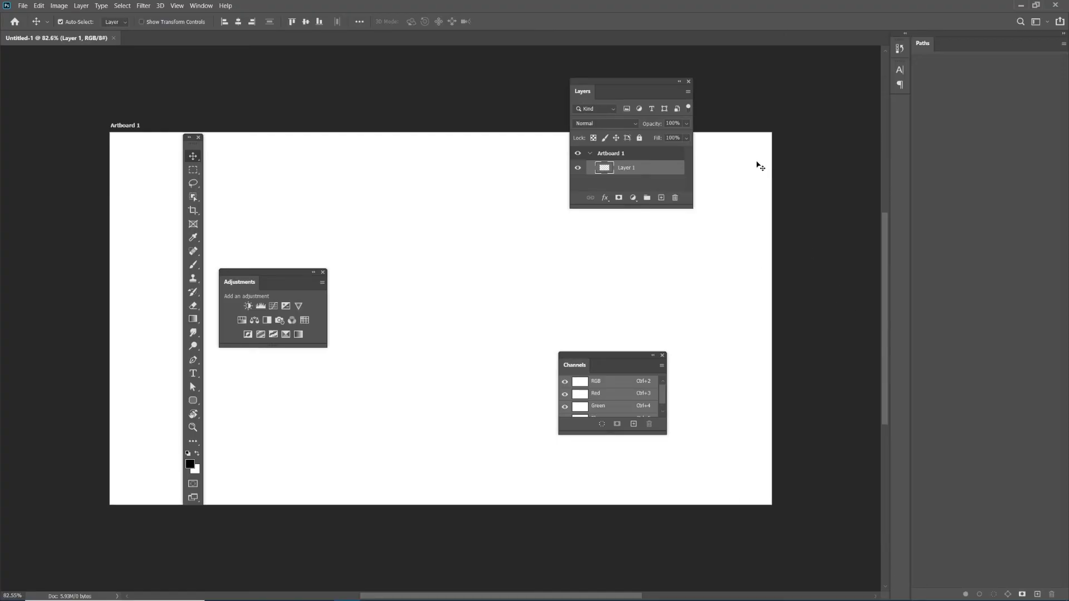
left_click(689, 81)
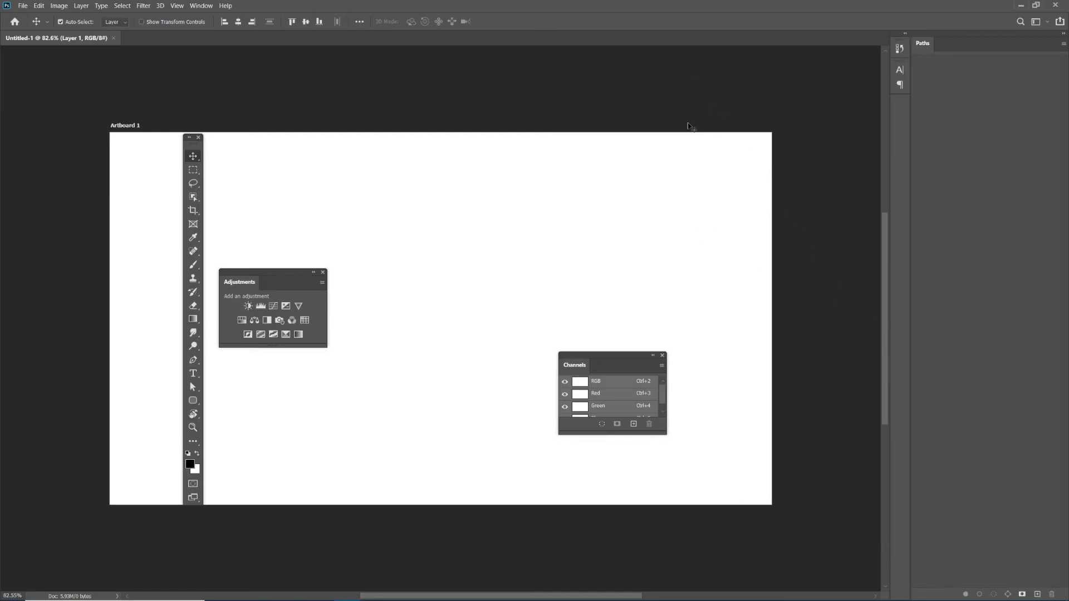
left_click(663, 356)
left_click(322, 273)
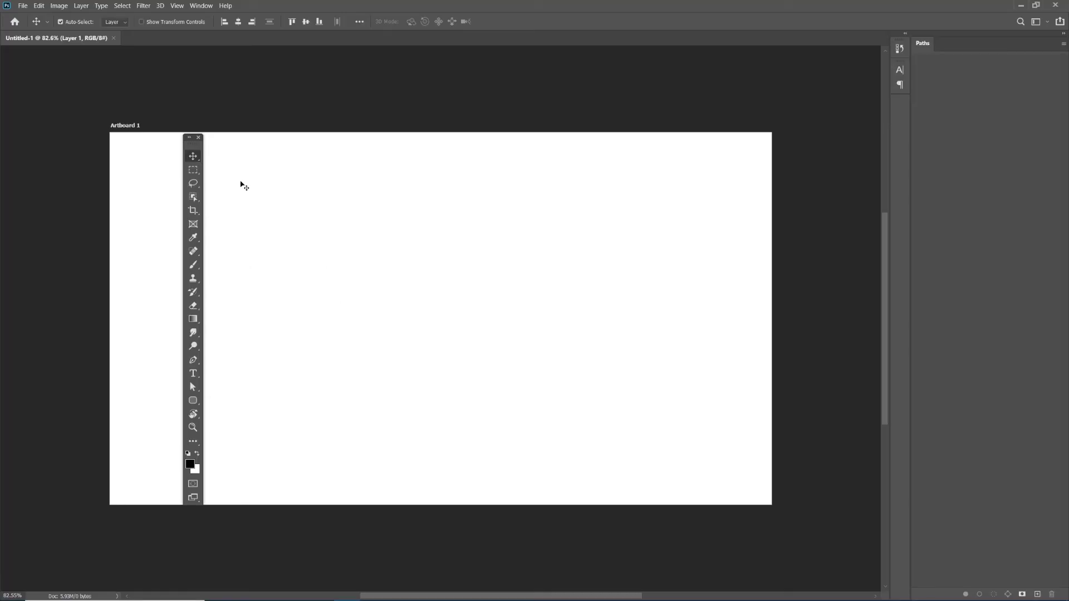
left_click(199, 138)
- Pull out and close the Paths panel, the top docked panel, and Character/Paragraph
left_click_drag(918, 54, 729, 139)
left_click(822, 131)
left_click_drag(1058, 48, 840, 128)
left_click(849, 120)
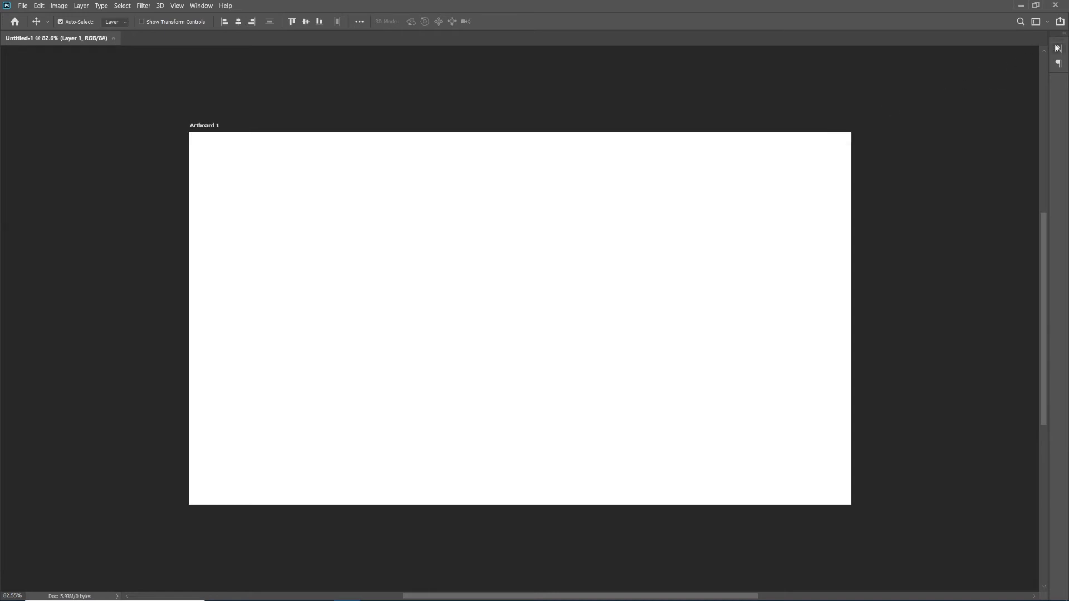
left_click_drag(1060, 41, 813, 135)
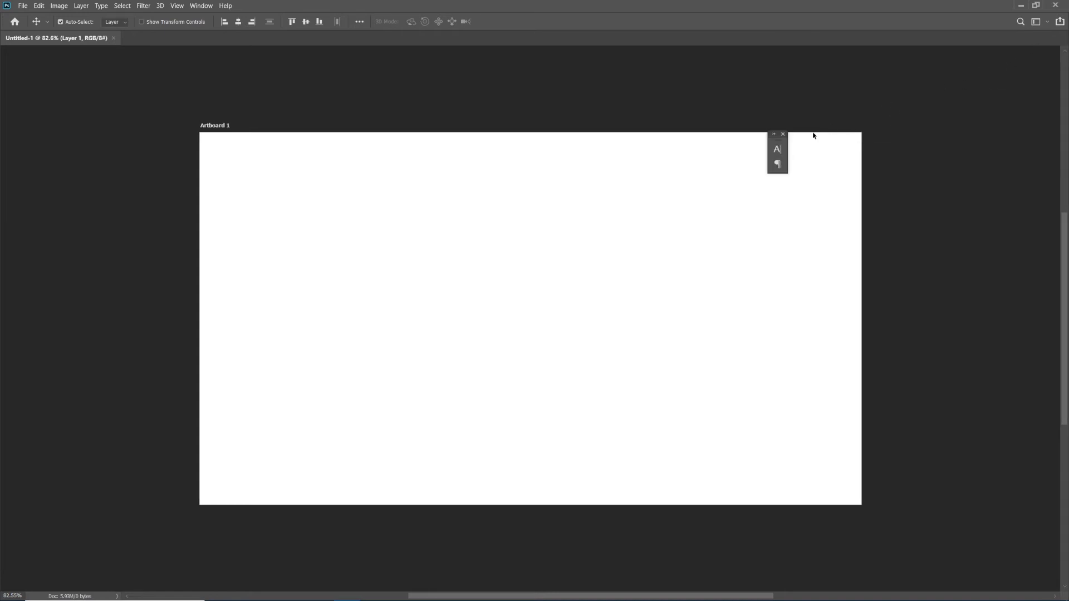
left_click(782, 134)
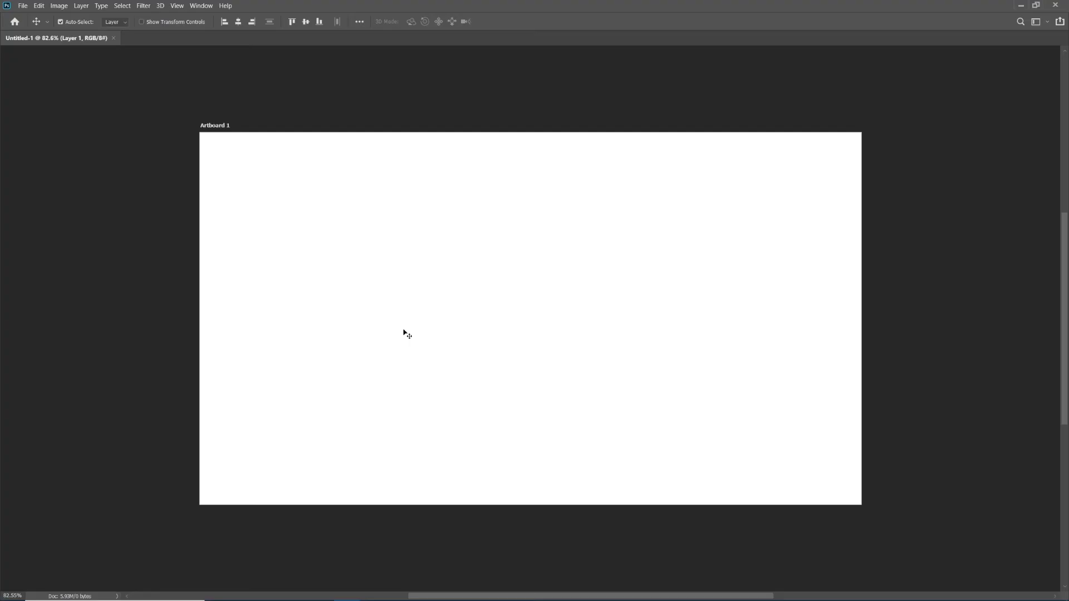
- Open the Window menu to list the panels that can be shown again
left_click(200, 7)
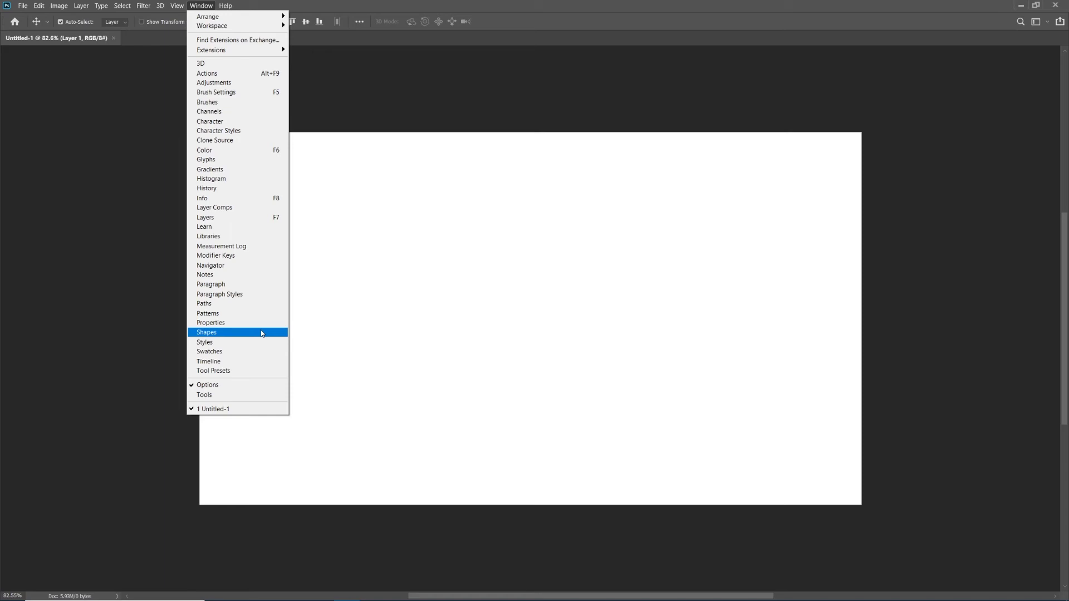
- Show the Layers and Tools panels floating, Layers over the artboard centre and Tools beside it
left_click(218, 221)
left_click_drag(599, 85, 515, 171)
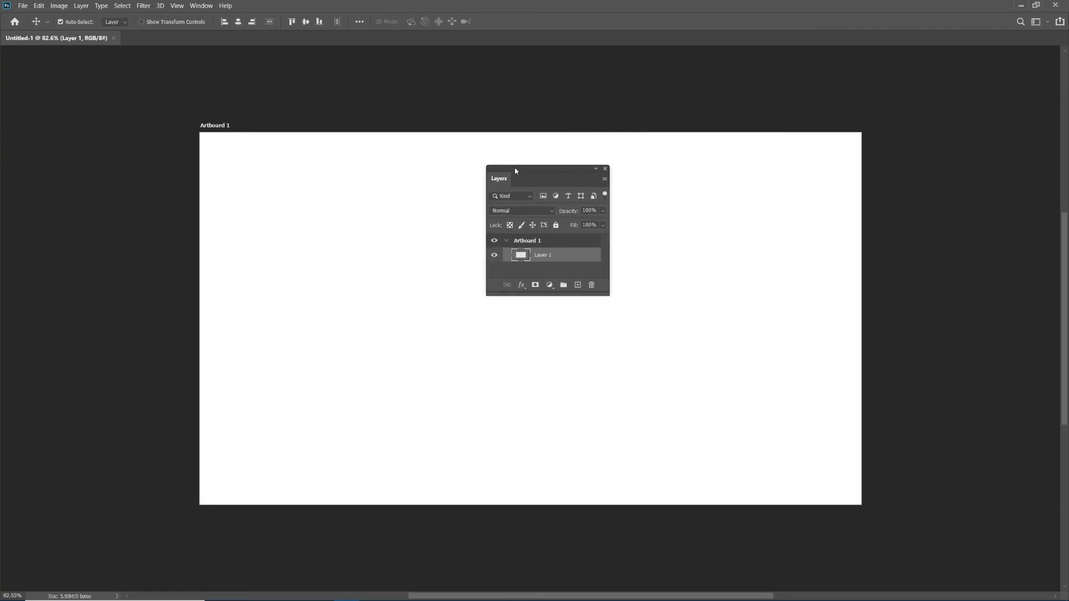
left_click(201, 5)
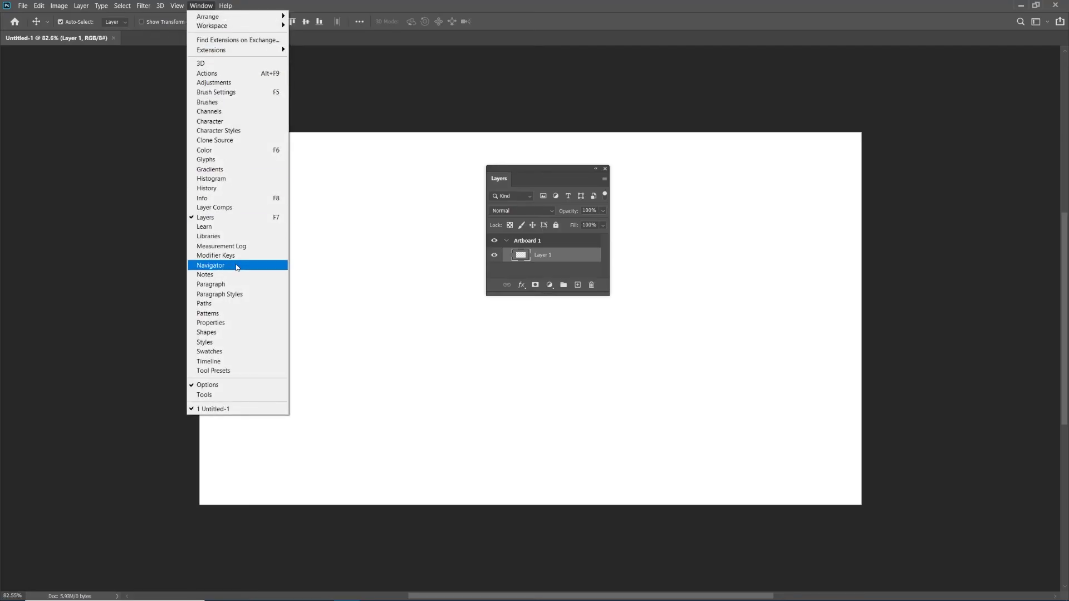
left_click(236, 395)
left_click_drag(194, 146, 132, 104)
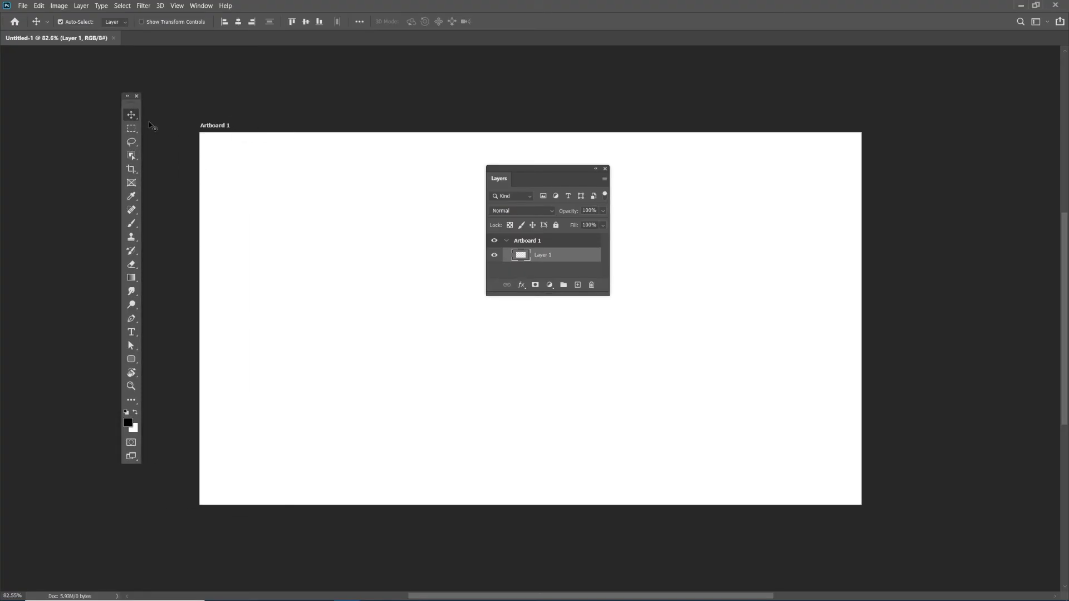
left_click(209, 6)
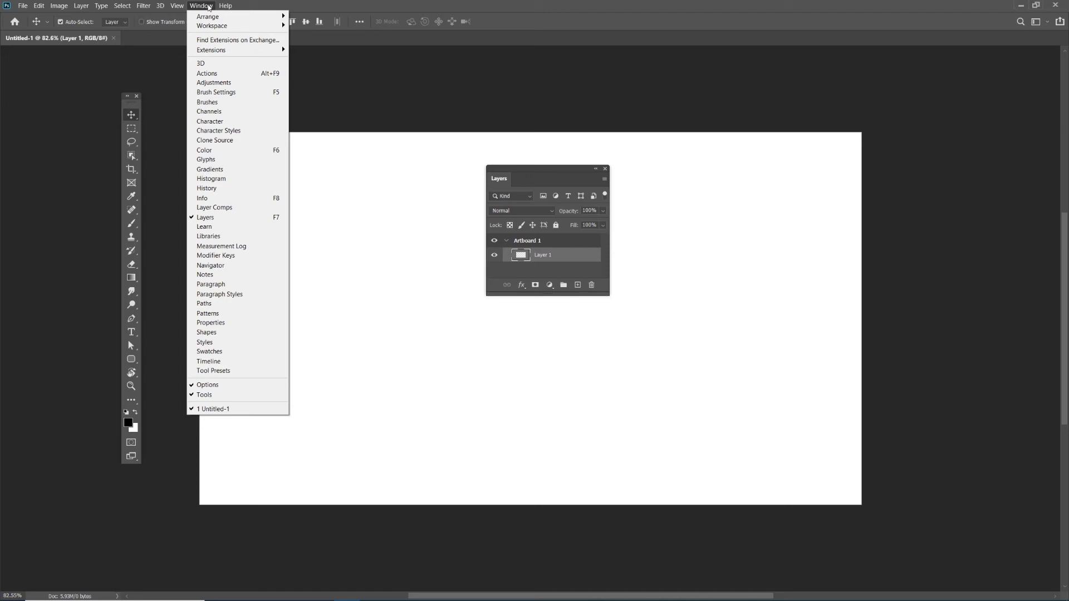
mouse_move(220, 28)
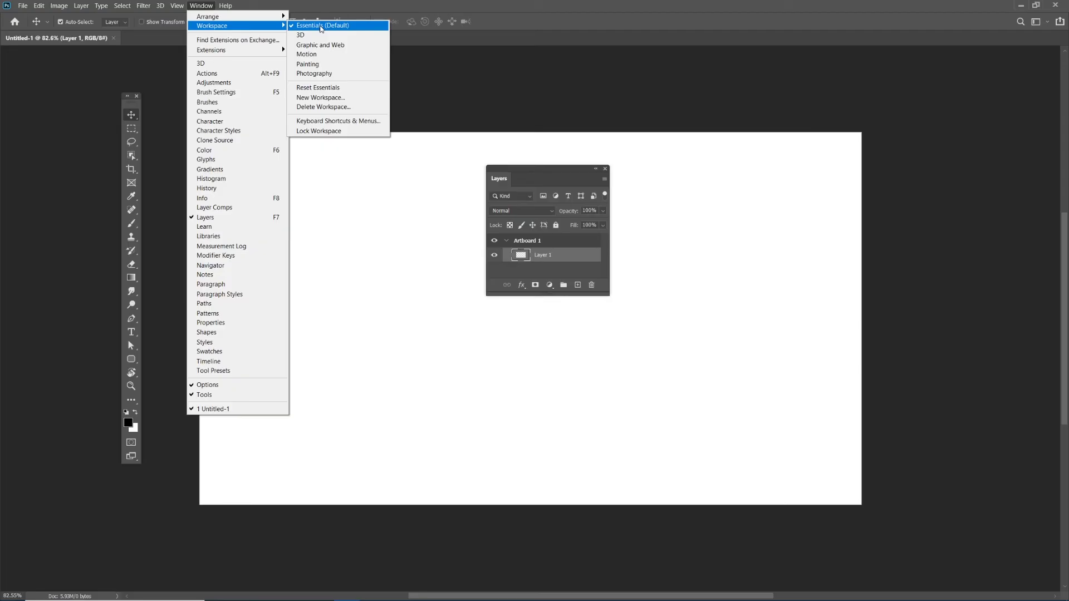
- Reset the workspace to Essentials, then close the Learn and Libraries panels via their flyout menus
left_click(337, 89)
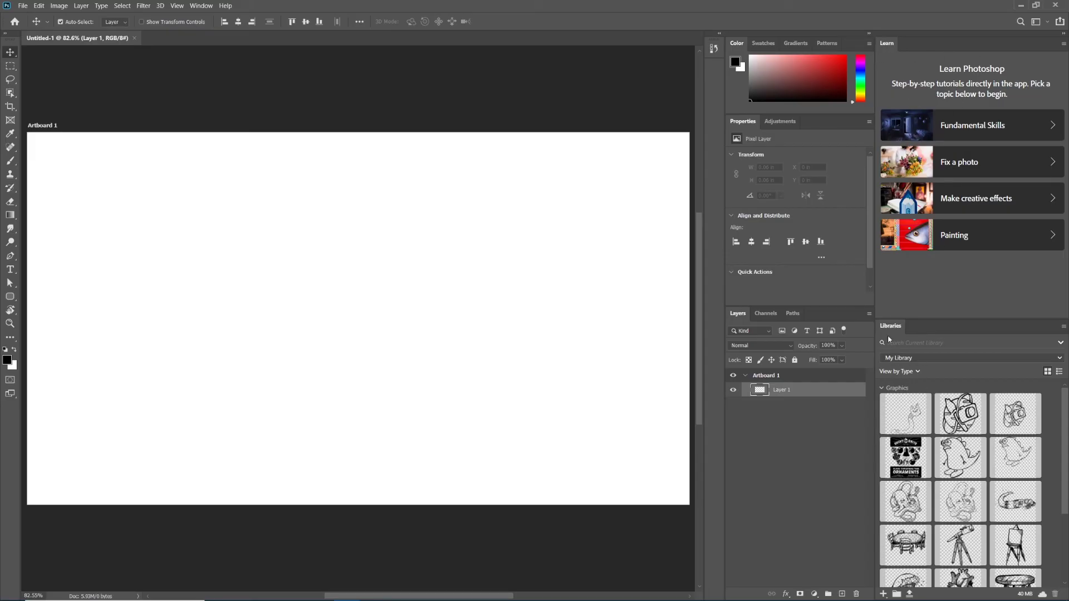
mouse_move(1068, 406)
left_mouse_down()
mouse_move(1068, 448)
mouse_move(1063, 399)
left_mouse_up()
left_click(1064, 46)
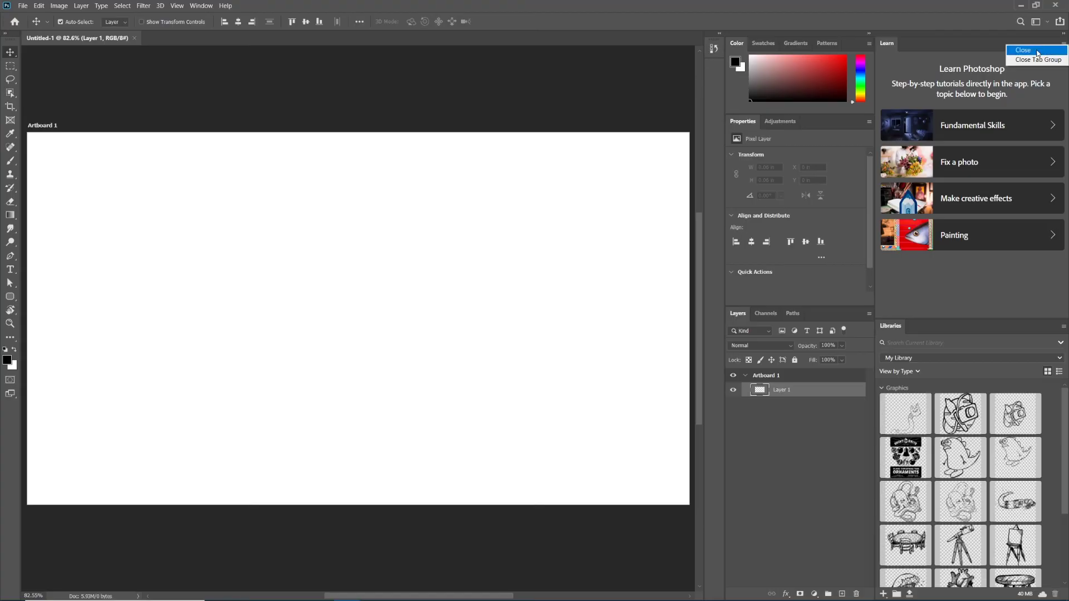
left_click(1038, 51)
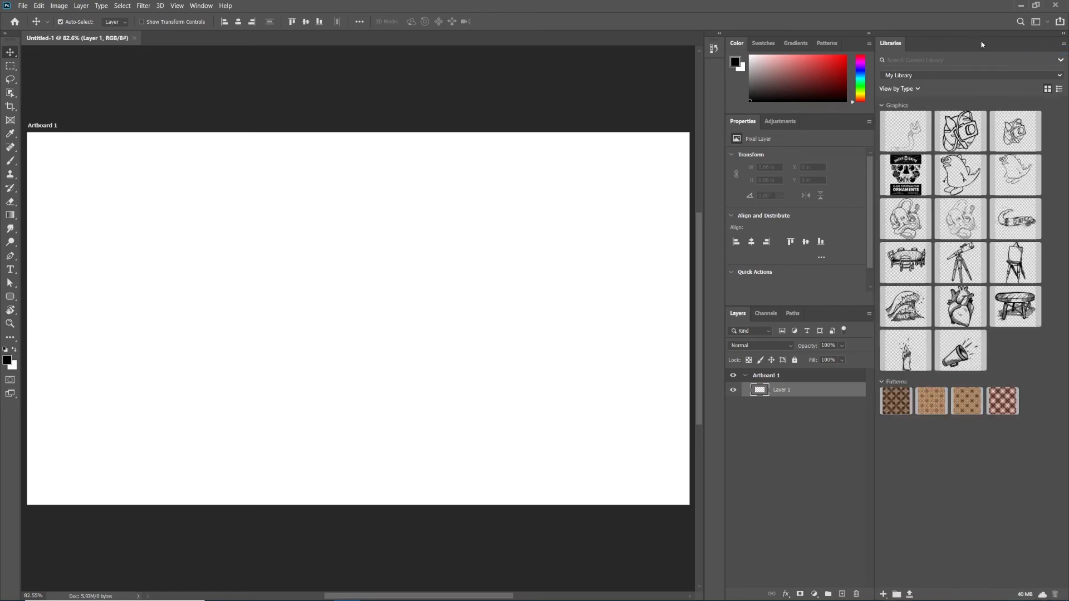
left_click(1064, 45)
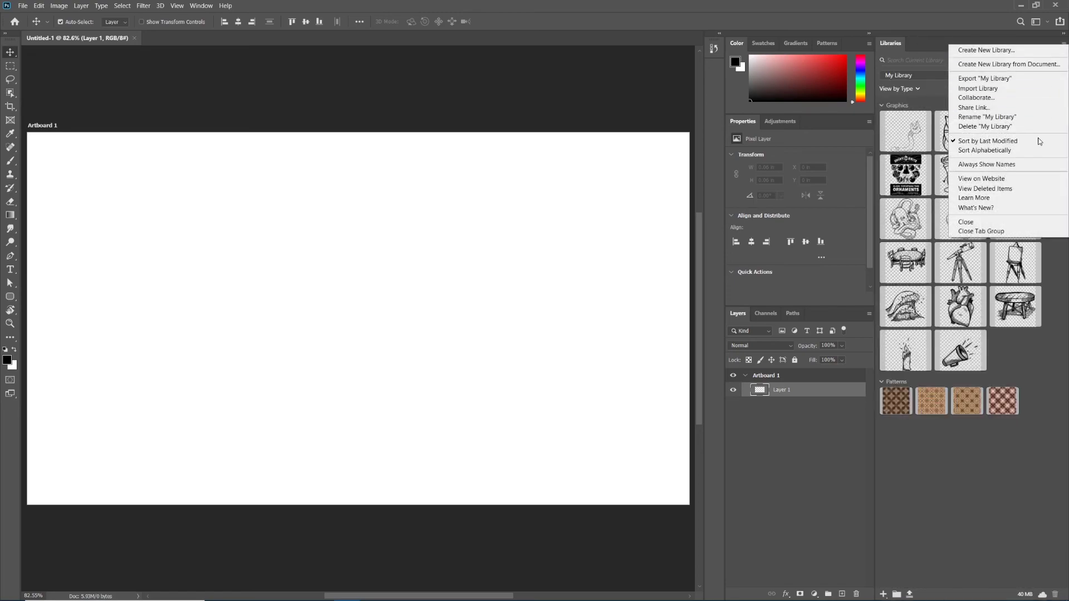
left_click(1028, 222)
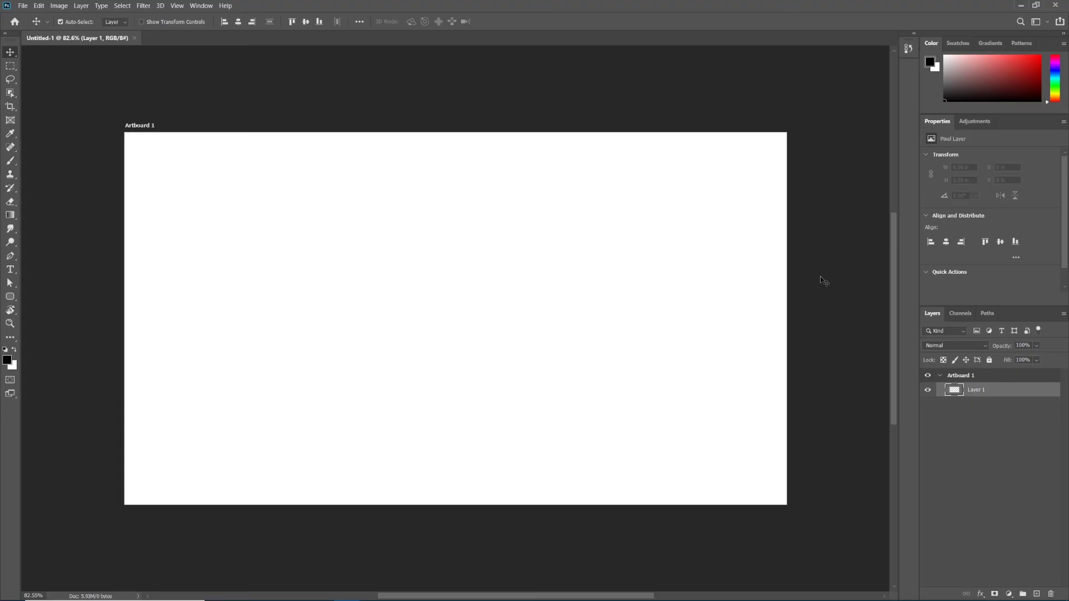
- Check the Window > Workspace options and dismiss the menu without resetting anything
left_click(203, 6)
mouse_move(264, 26)
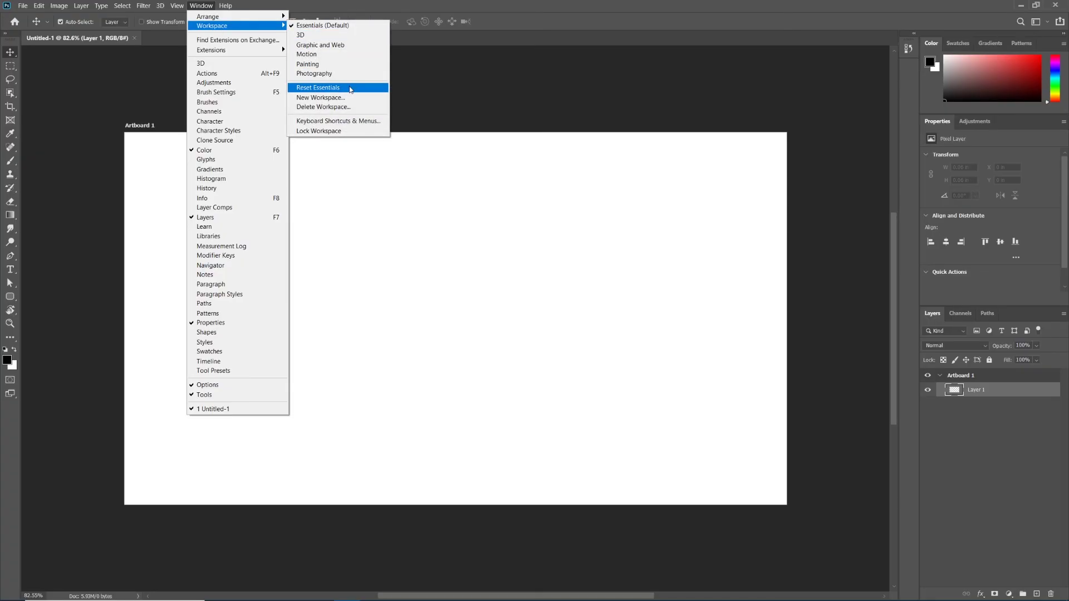
left_click(436, 75)
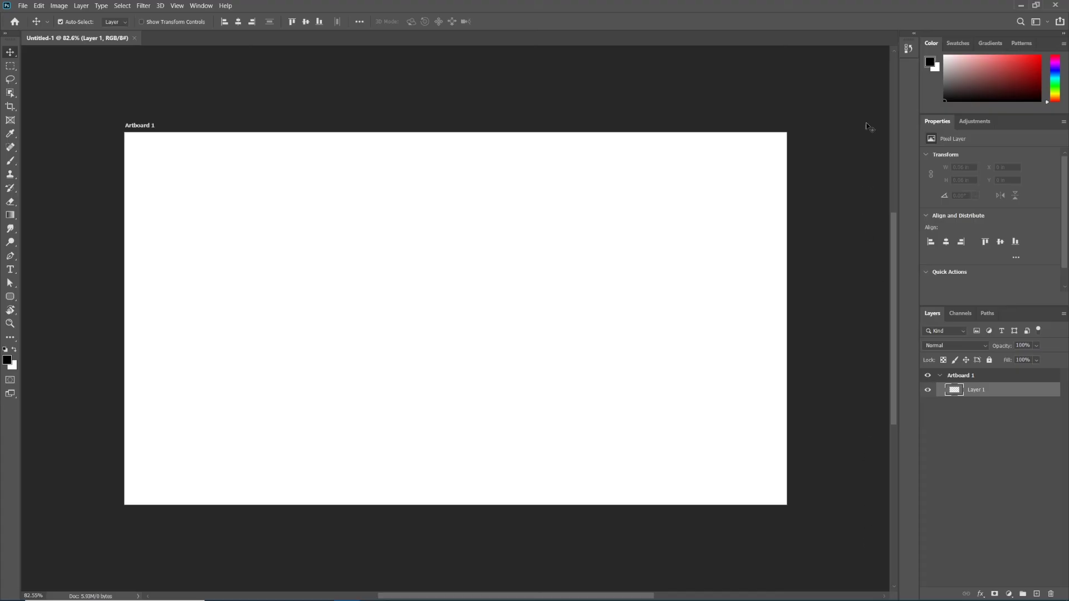
- Pull the Layers panel out of its group and dock it as its own column
left_click_drag(932, 316, 638, 214)
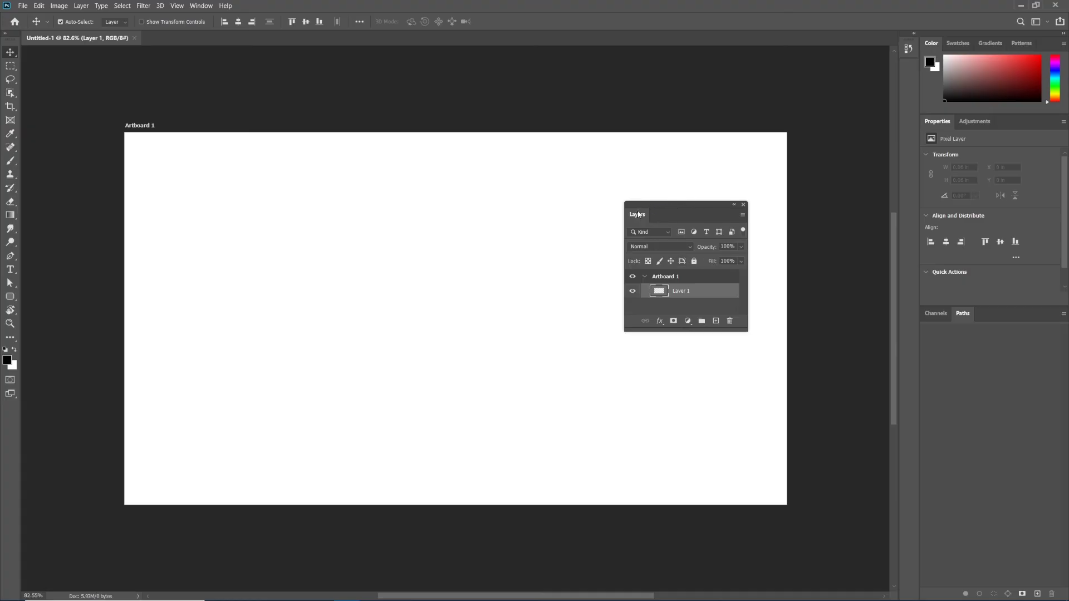
left_click_drag(652, 205, 896, 322)
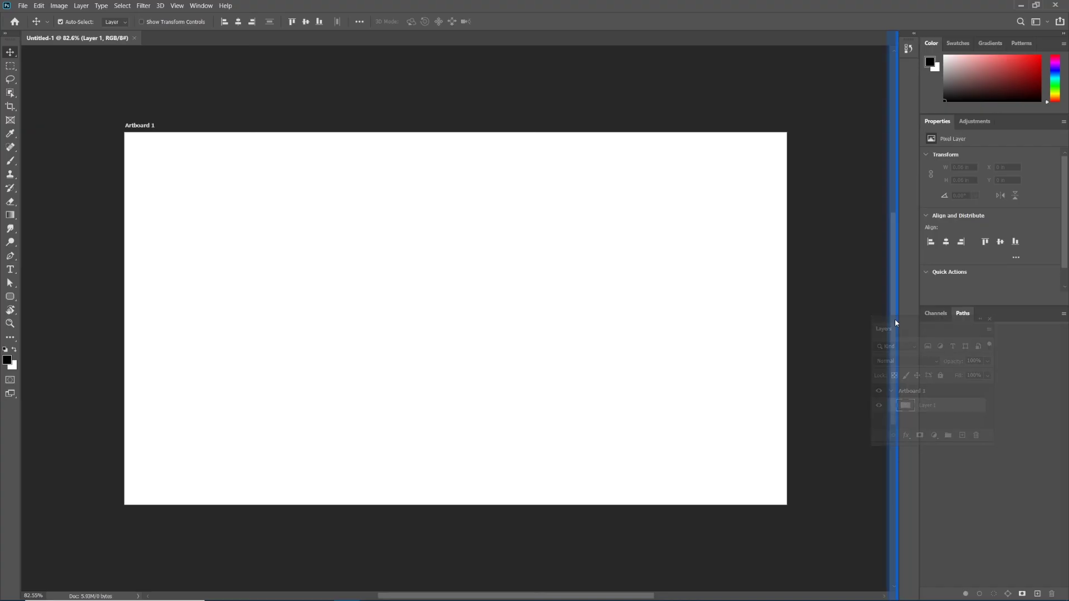
left_click_drag(896, 322, 893, 210)
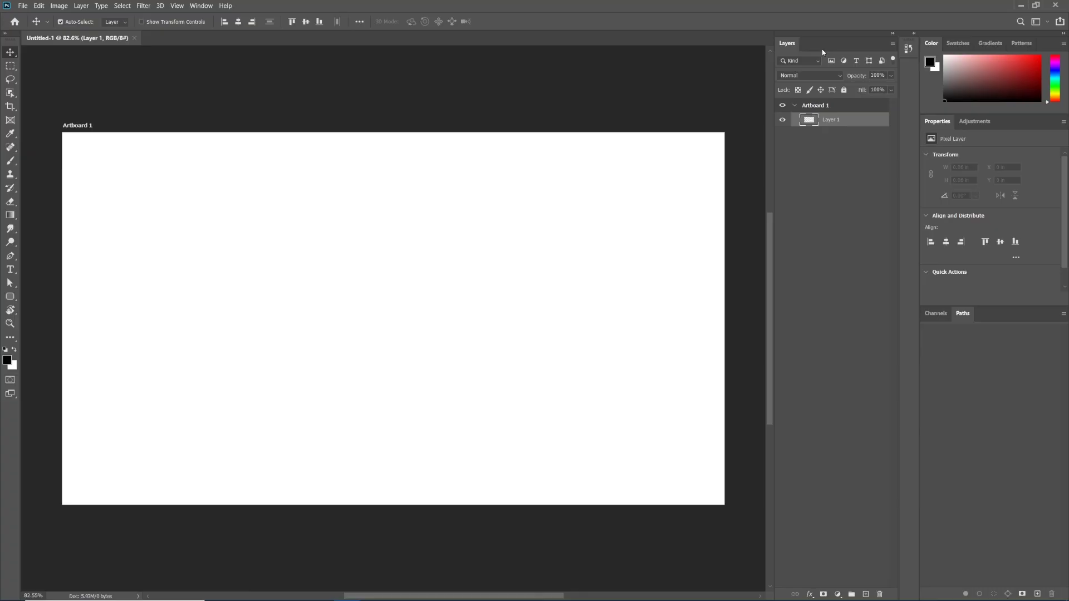
- Reset the panels to the Essentials workspace layout
left_click(201, 6)
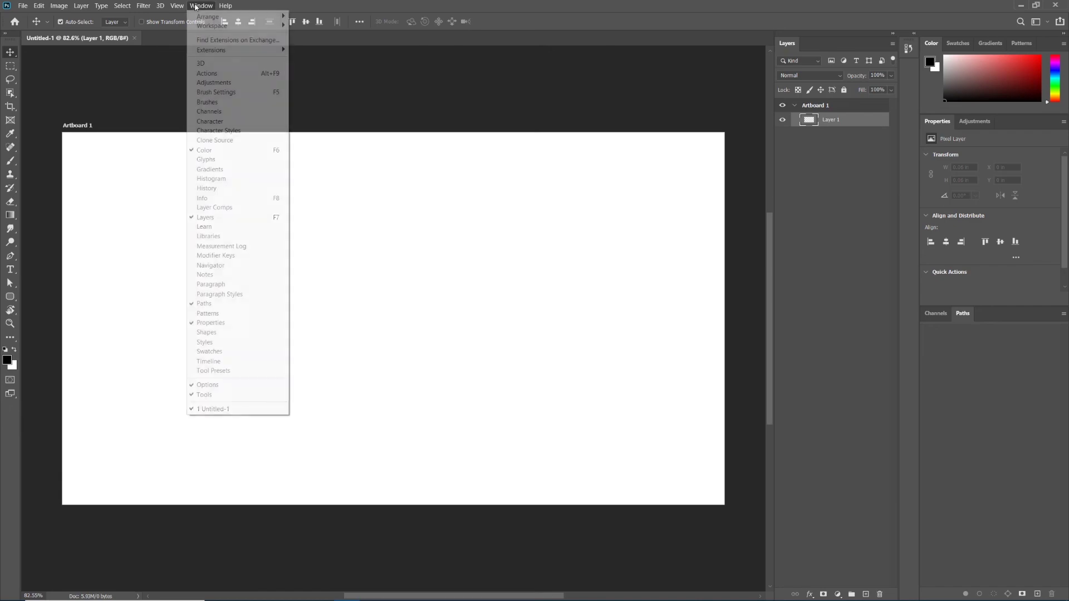
mouse_move(226, 26)
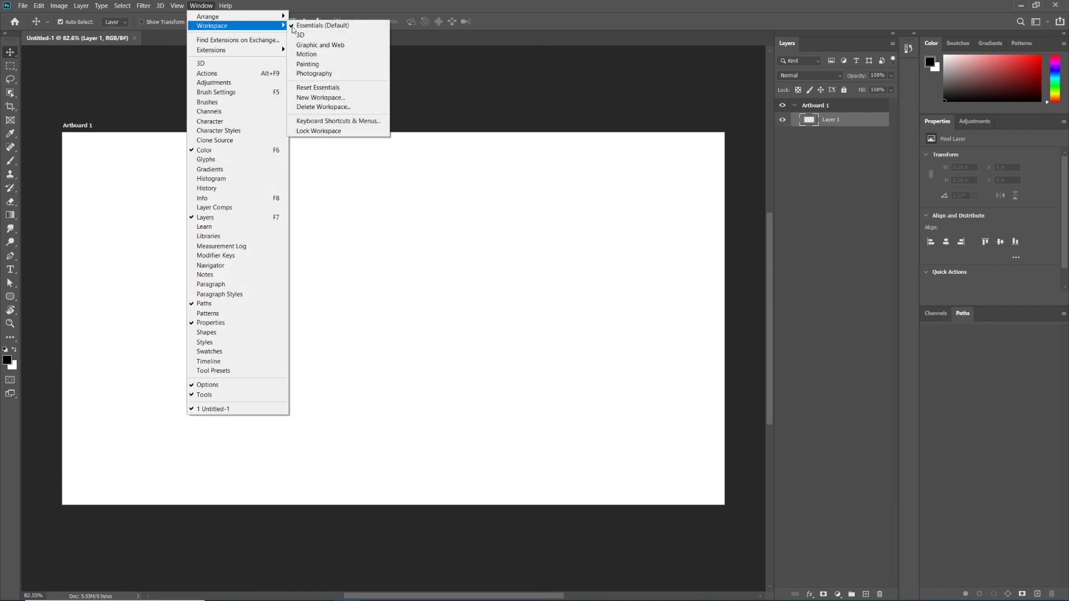
left_click(345, 88)
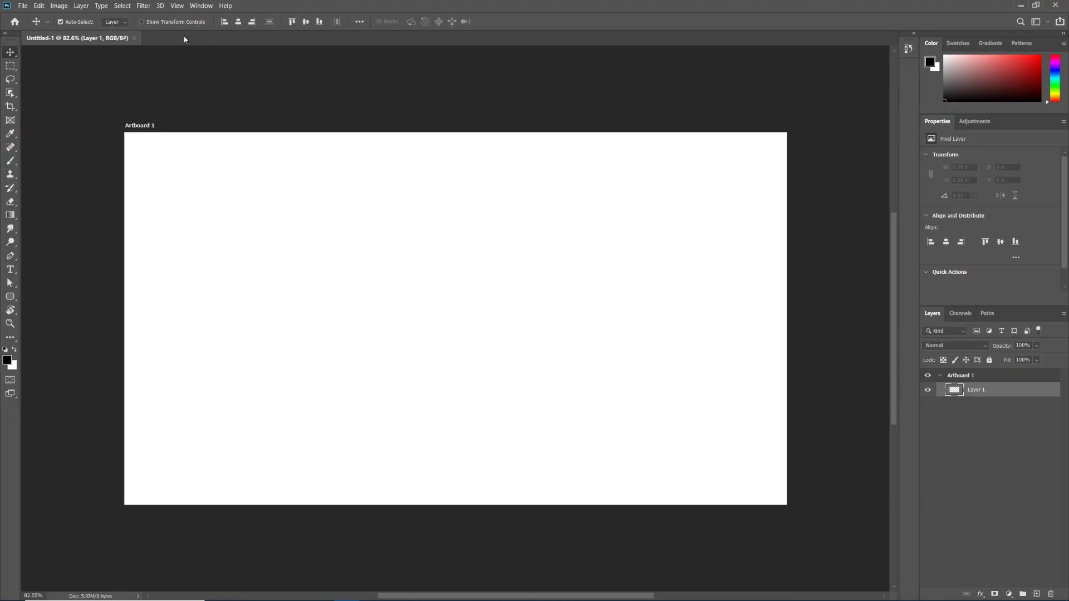
- Open the New Workspace dialog and cancel it without saving a workspace
left_click(201, 6)
mouse_move(217, 26)
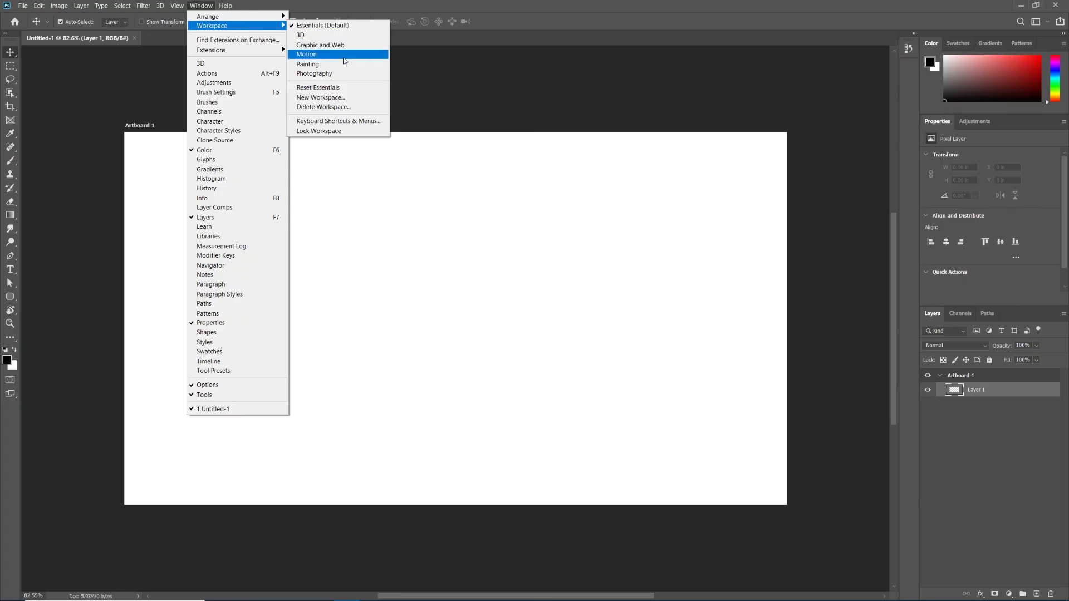
left_click(319, 99)
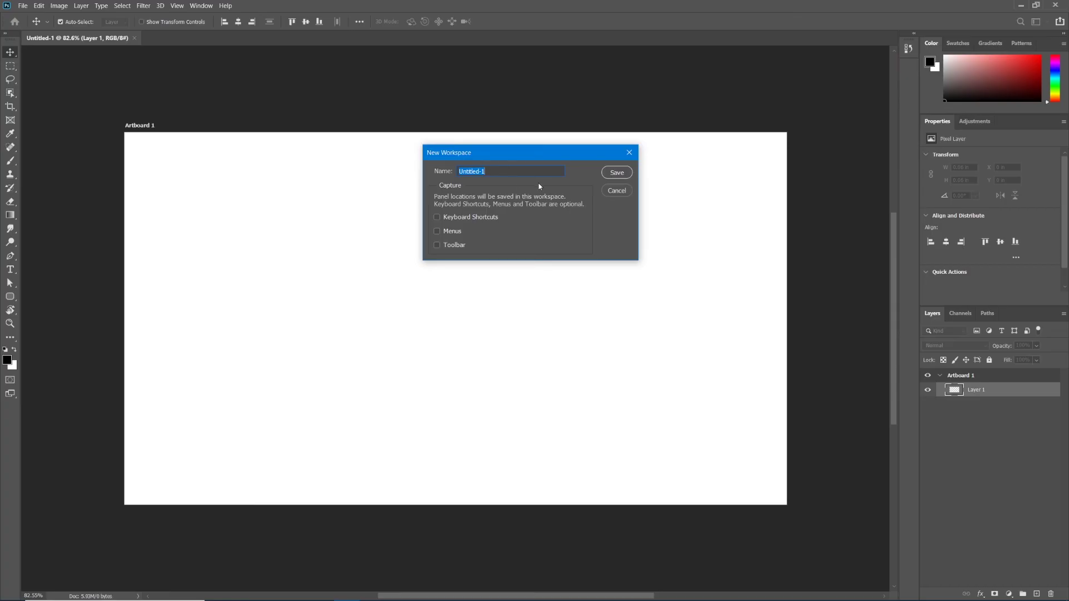
left_click(615, 192)
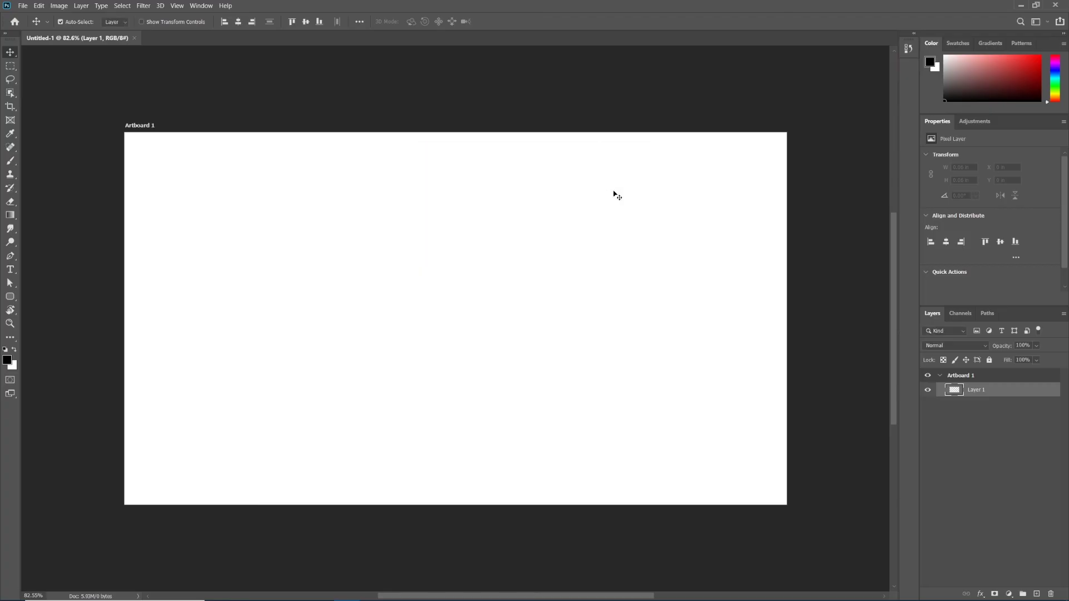